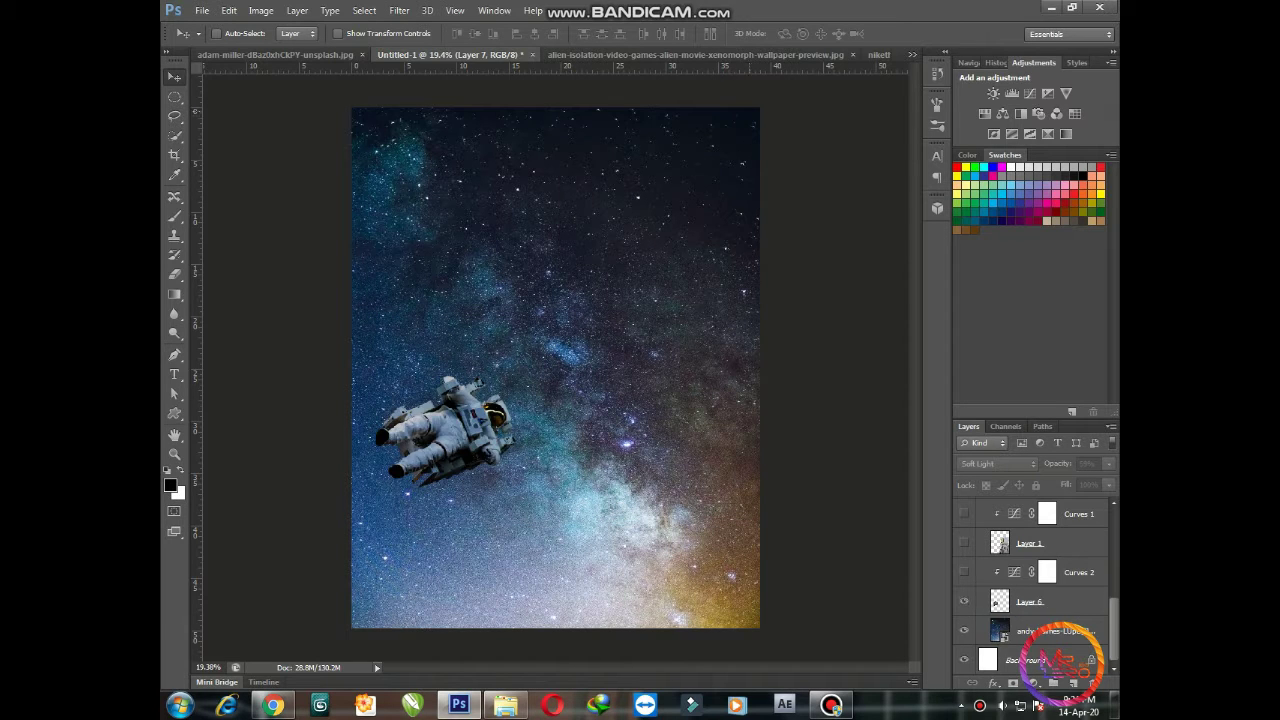
# Show the alien head layer in the Untitled-1 composite, checking the alien wallpaper document.
pyautogui.hotkey('ctrl', 'Tab')
pyautogui.hotkey('ctrl', 'Tab')
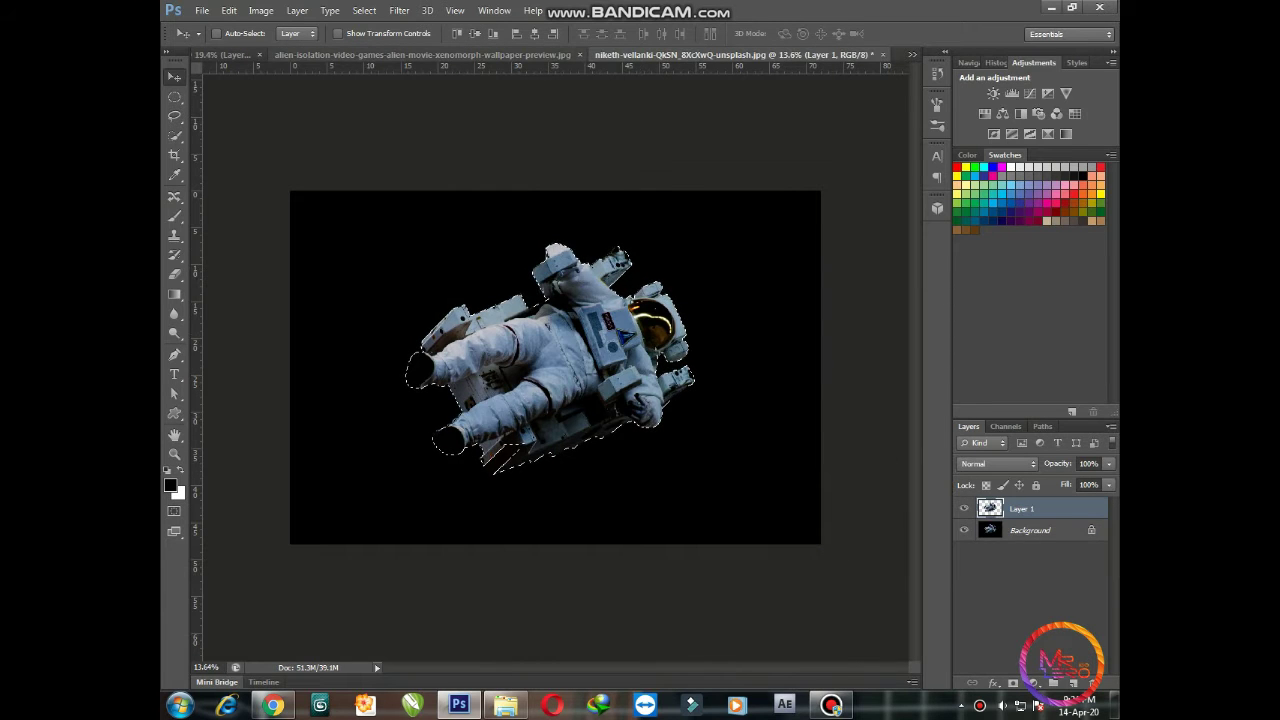
pyautogui.hotkey('ctrl', 'Tab')
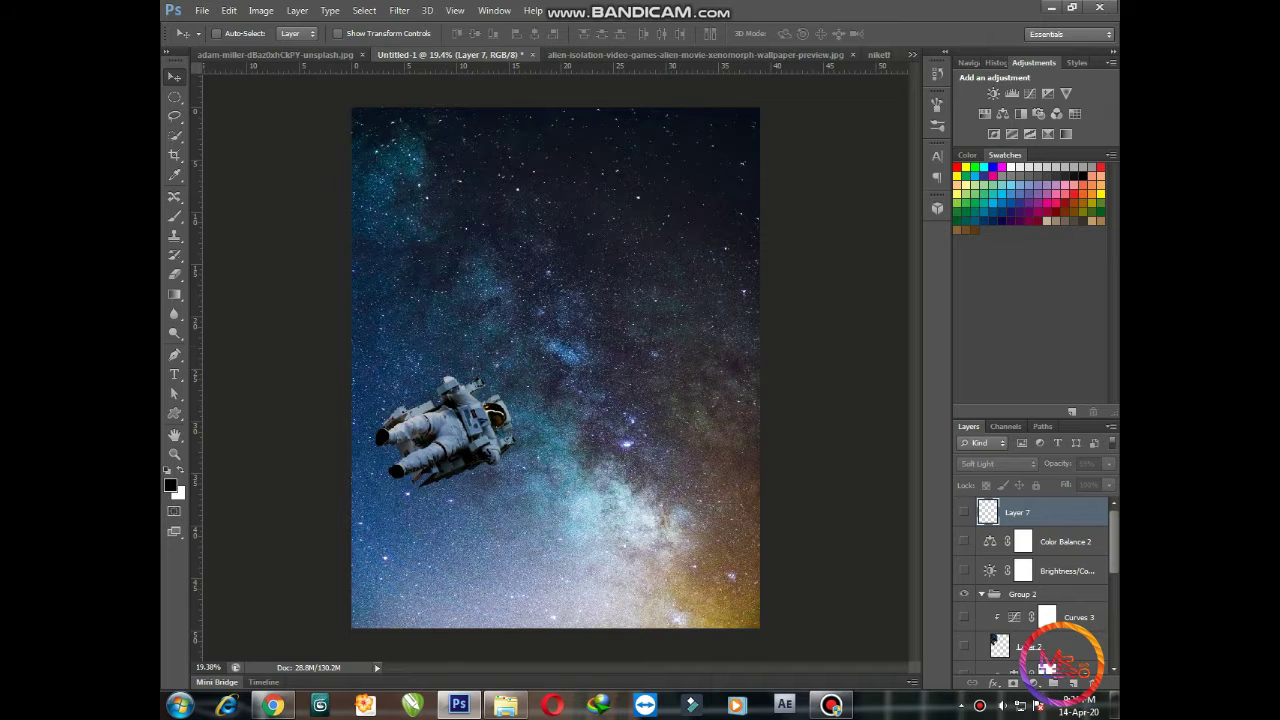
pyautogui.click(964, 645)
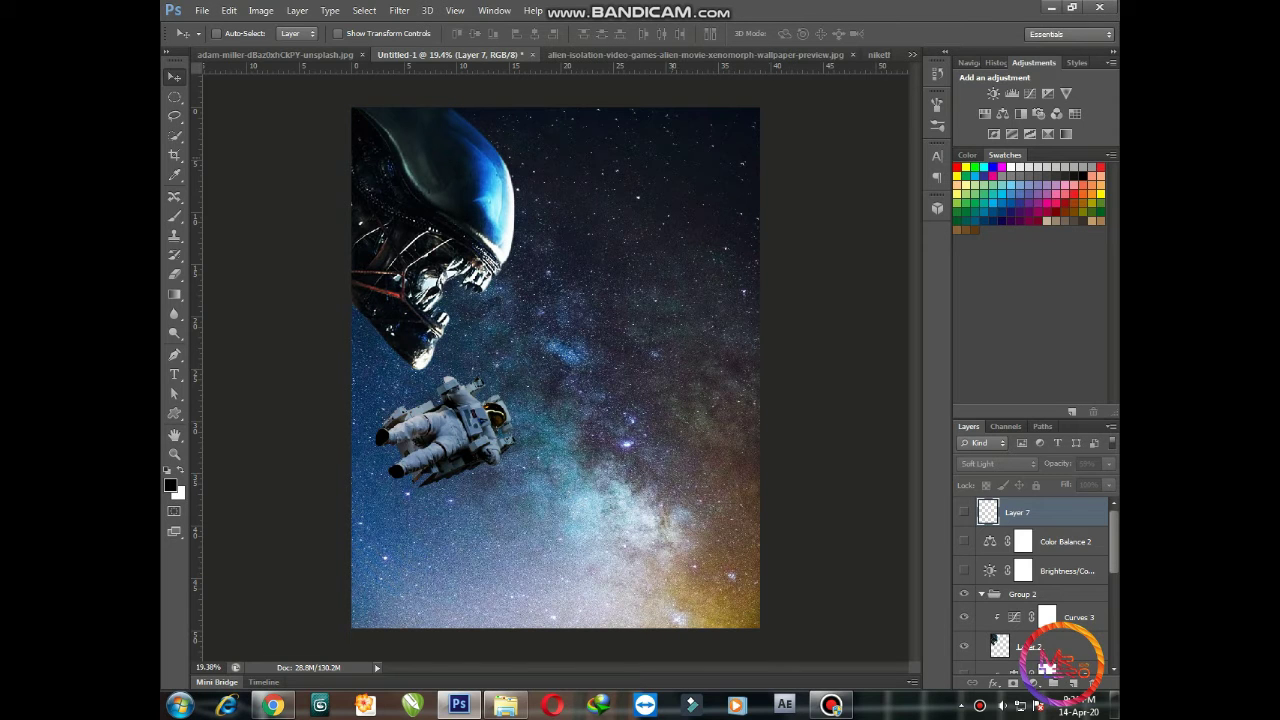
pyautogui.hotkey('ctrl', 'Tab')
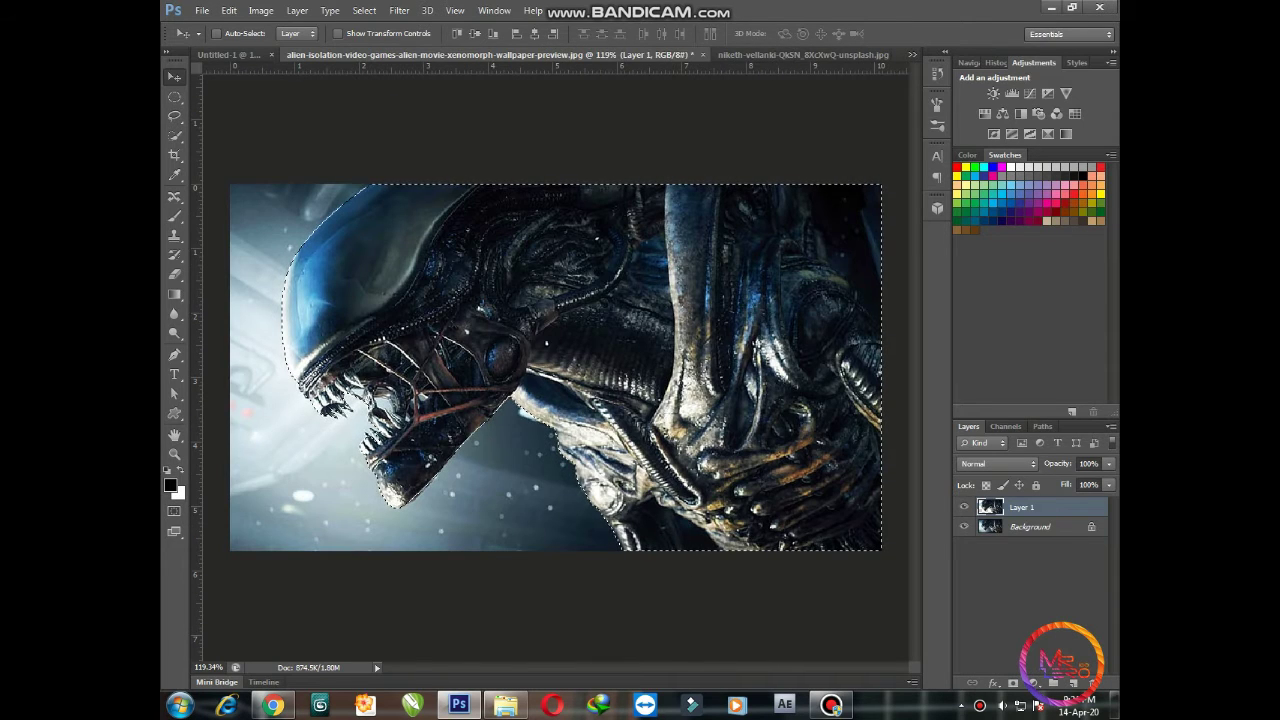
pyautogui.hotkey('ctrl', 'shift', 'Tab')
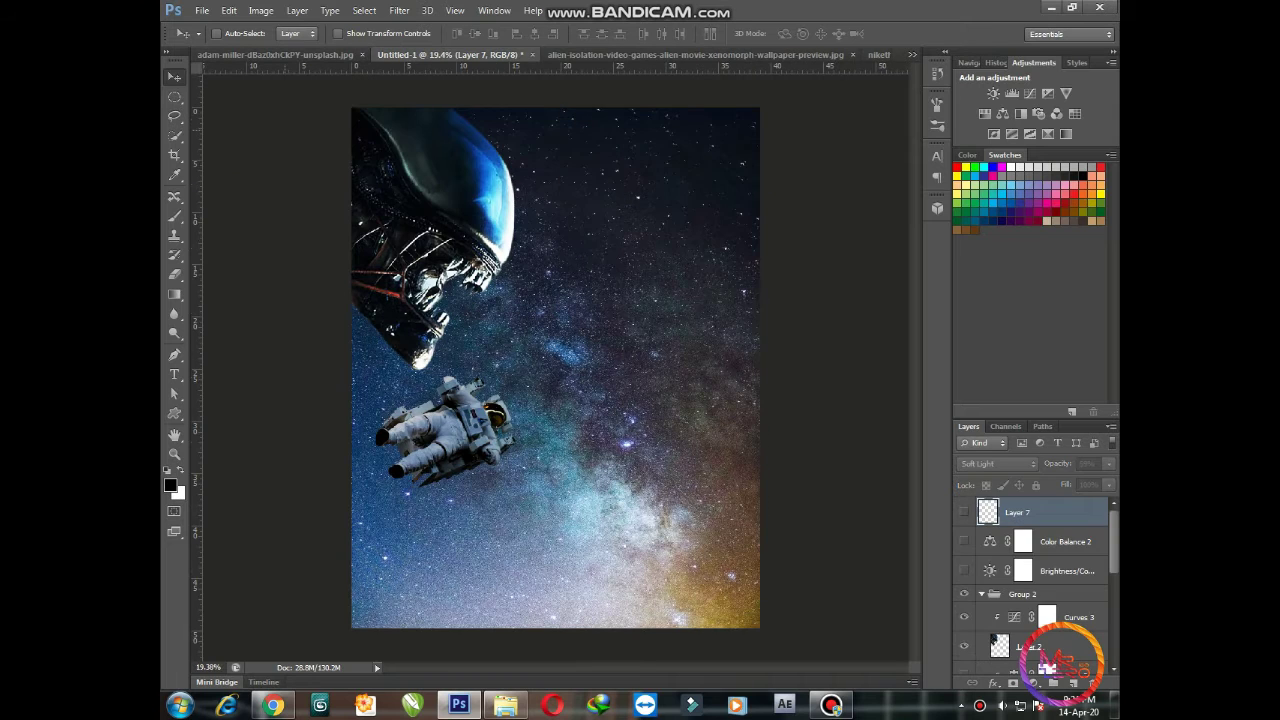
# Turn on Curves 2 and Layer 1 to add the large astronaut, then view the adam-miller photo.
pyautogui.scroll(-2, 1060, 660)
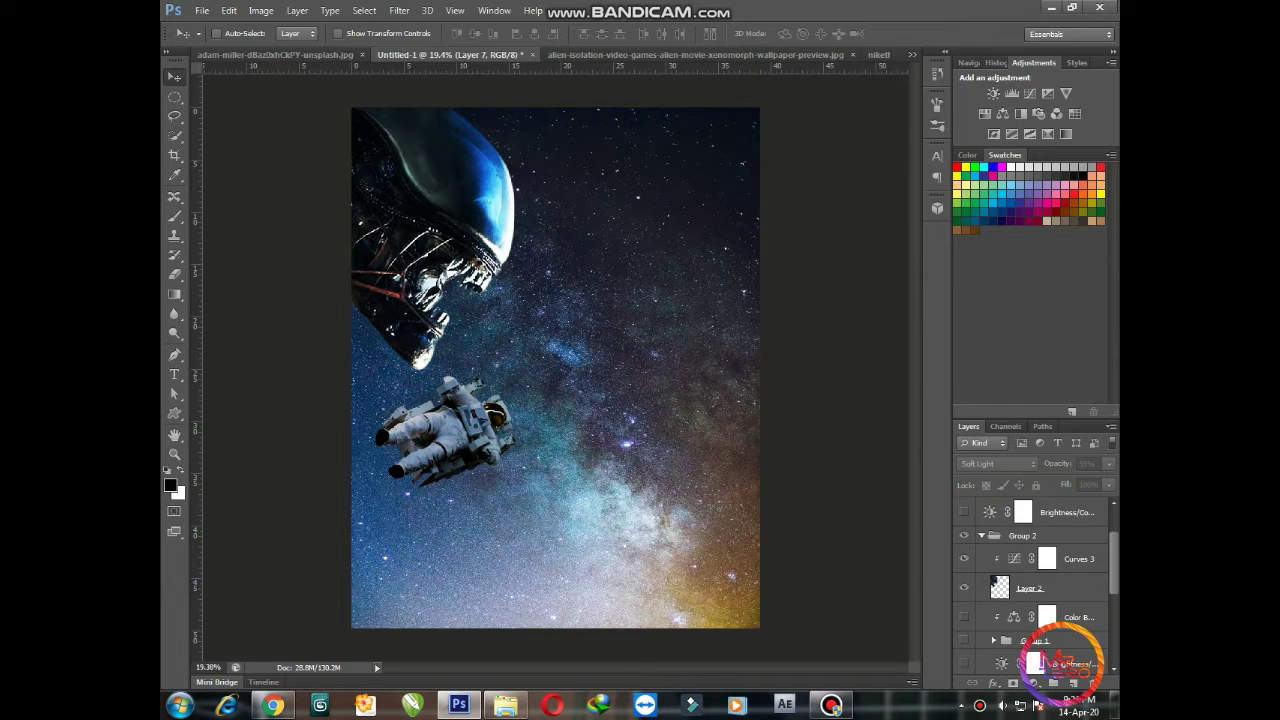
pyautogui.scroll(-2, 1030, 590)
pyautogui.scroll(-2, 1030, 590)
pyautogui.scroll(-2, 1030, 590)
pyautogui.click(964, 572)
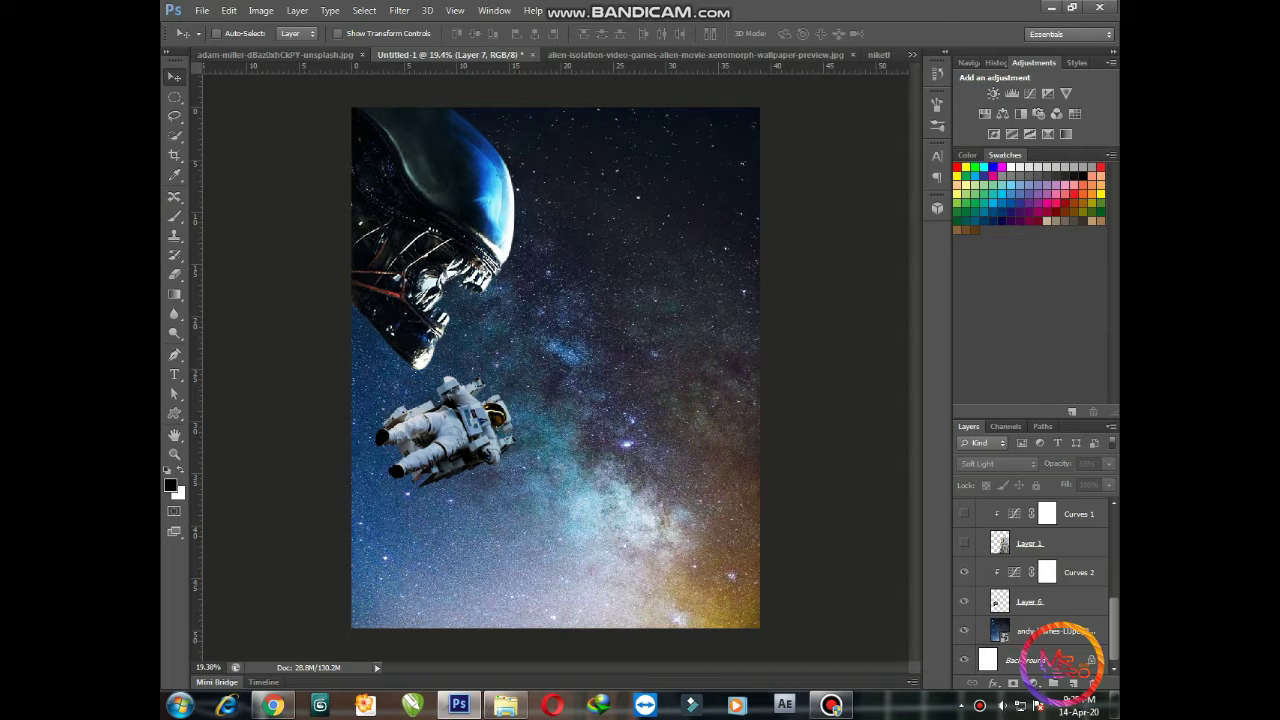
pyautogui.click(964, 542)
pyautogui.click(275, 54)
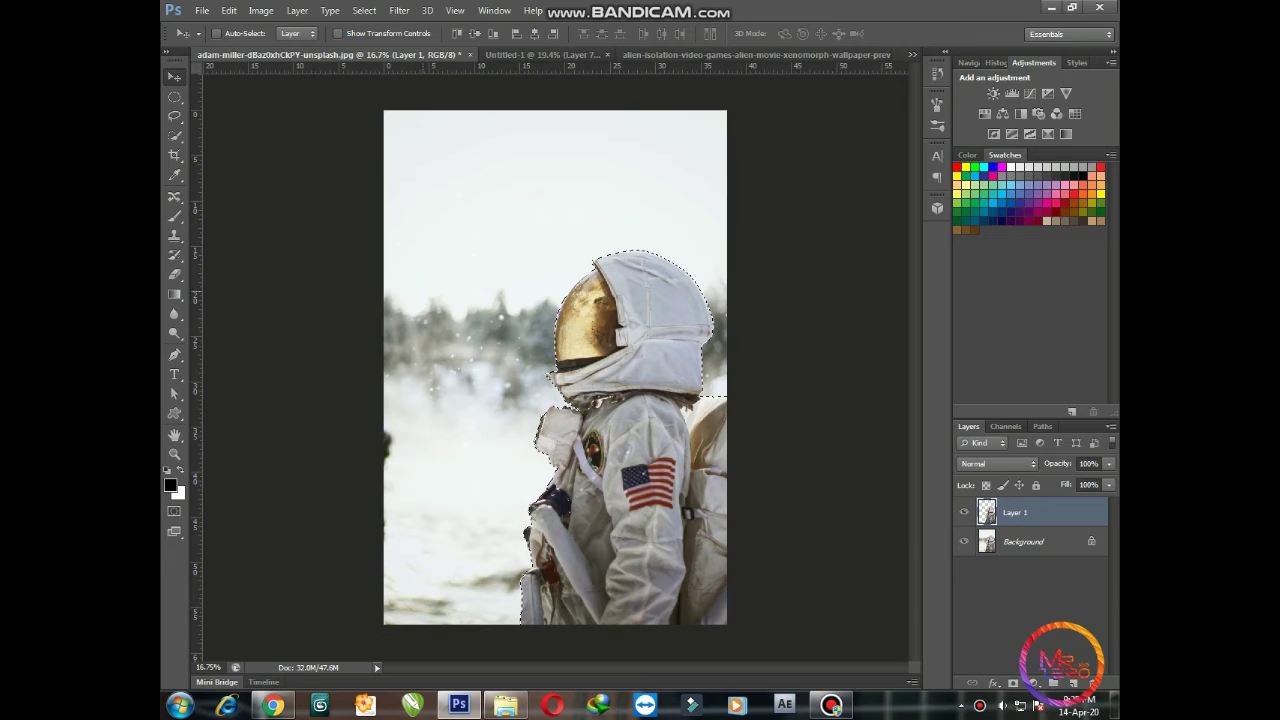
# In Untitled-1, enable Brightness/Contrast, Color Balance 2 and Layer 7 for a cool blue grade.
pyautogui.click(540, 54)
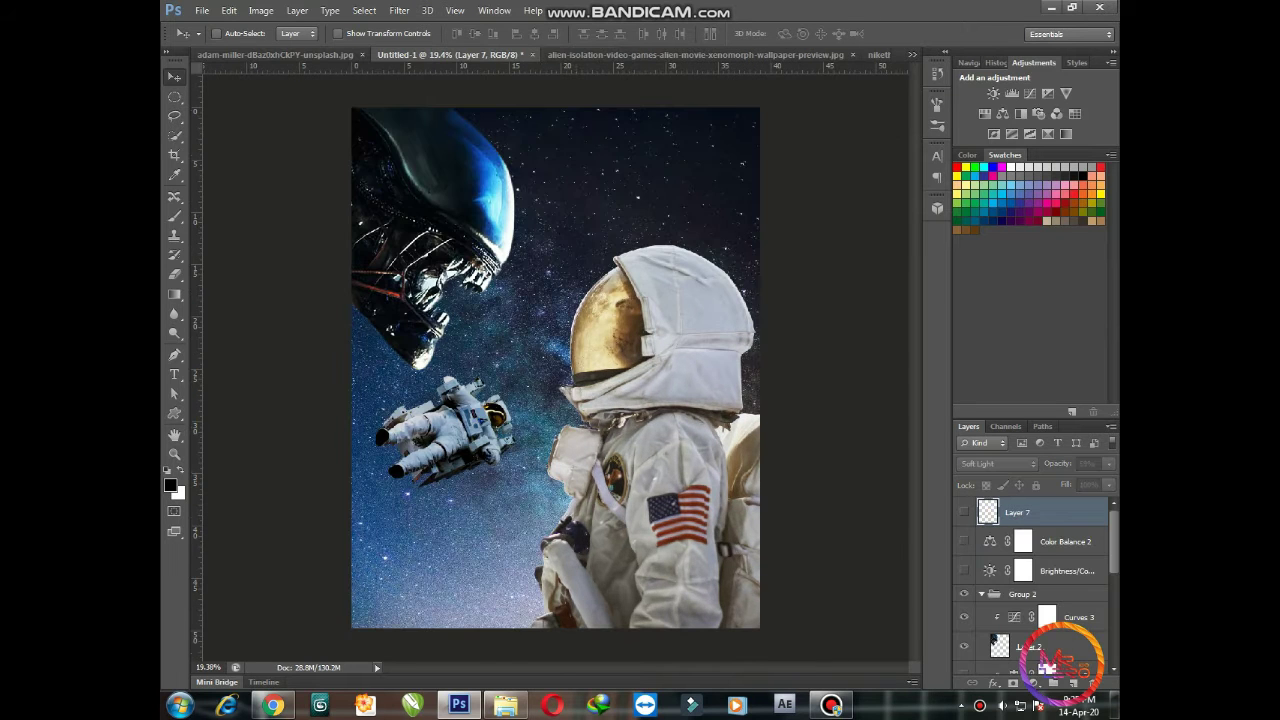
pyautogui.click(964, 571)
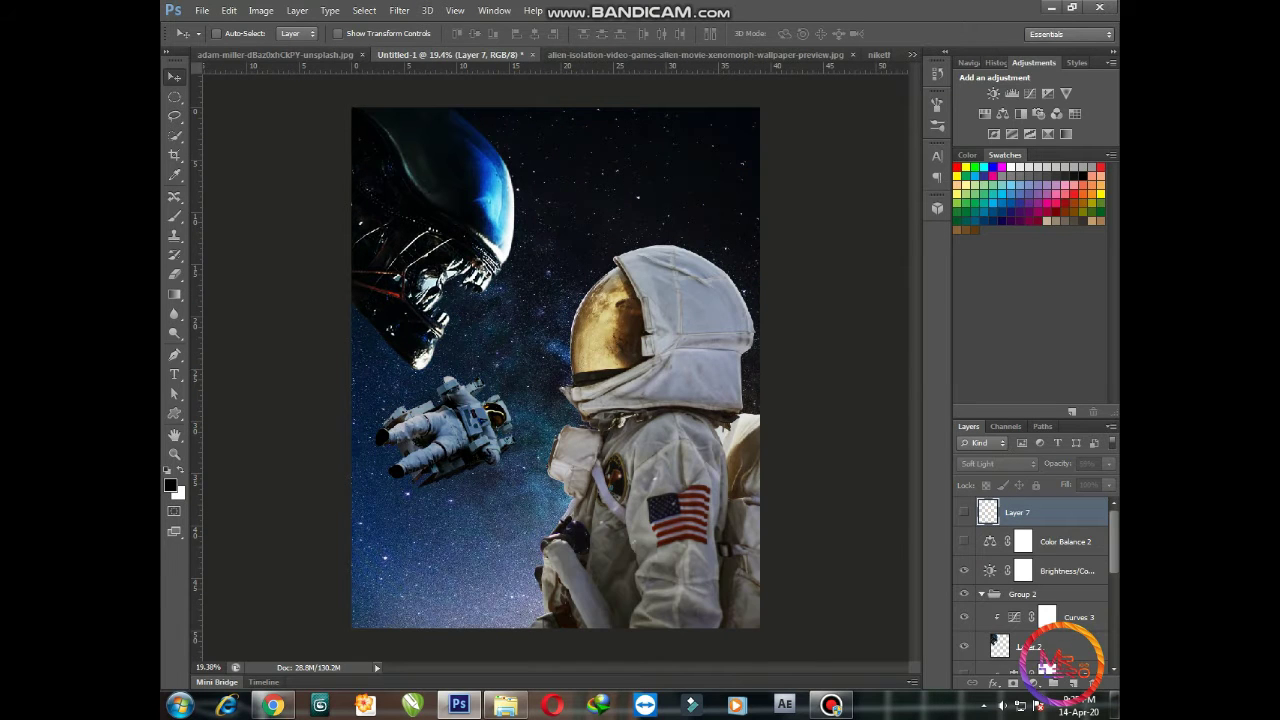
pyautogui.click(964, 541)
pyautogui.click(964, 512)
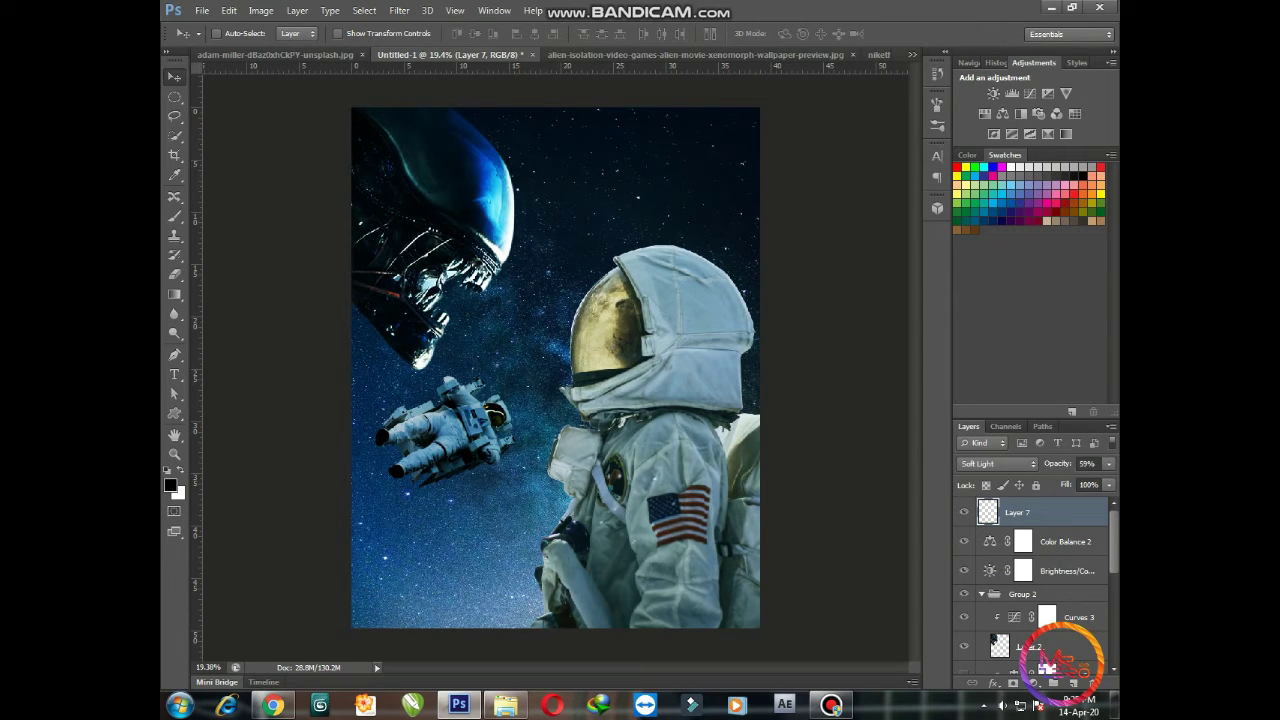
# Enable the Color Balance, Brightness and Curves adjustments, then fit the poster in the window.
pyautogui.scroll(-1, 1063, 660)
pyautogui.scroll(-1, 1063, 660)
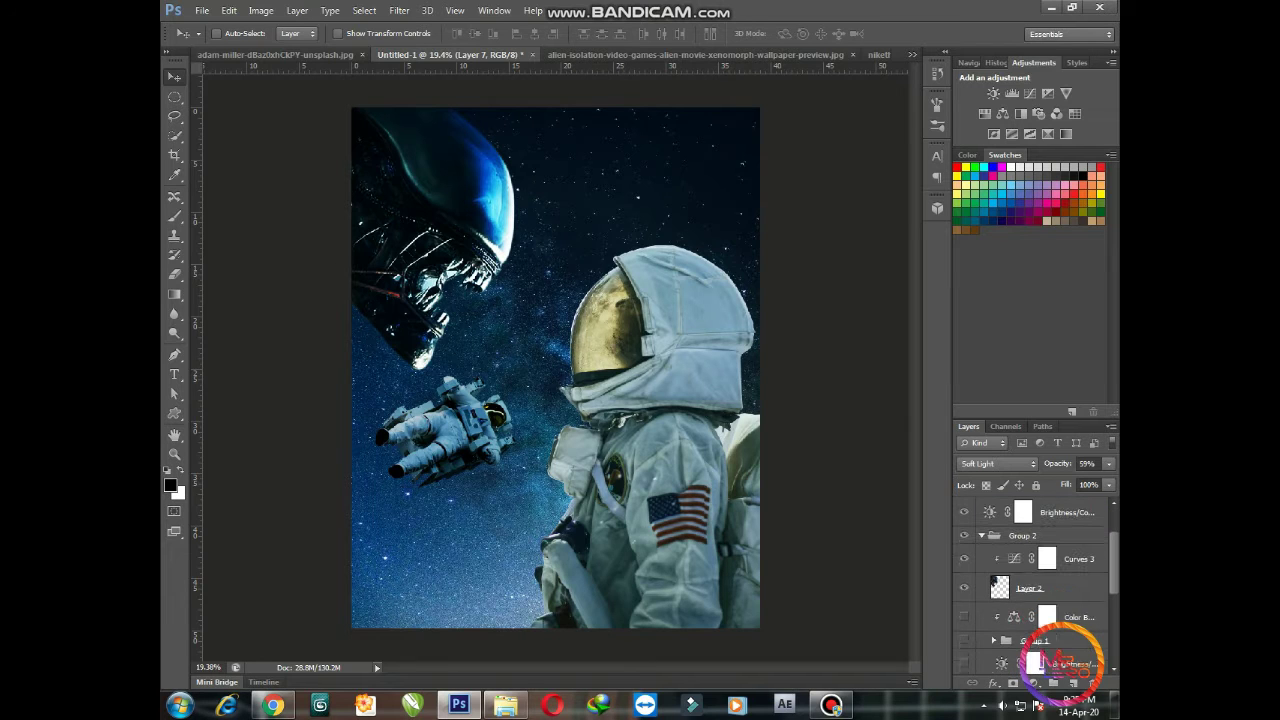
pyautogui.click(964, 617)
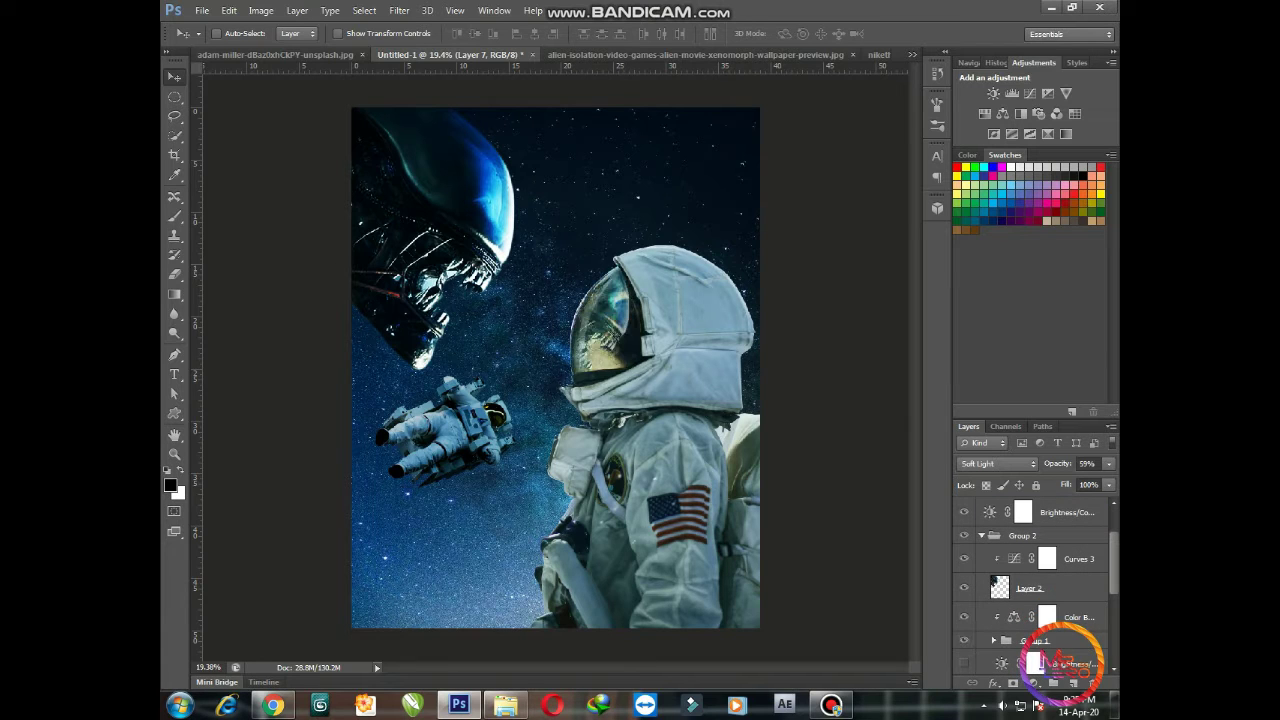
pyautogui.click(964, 663)
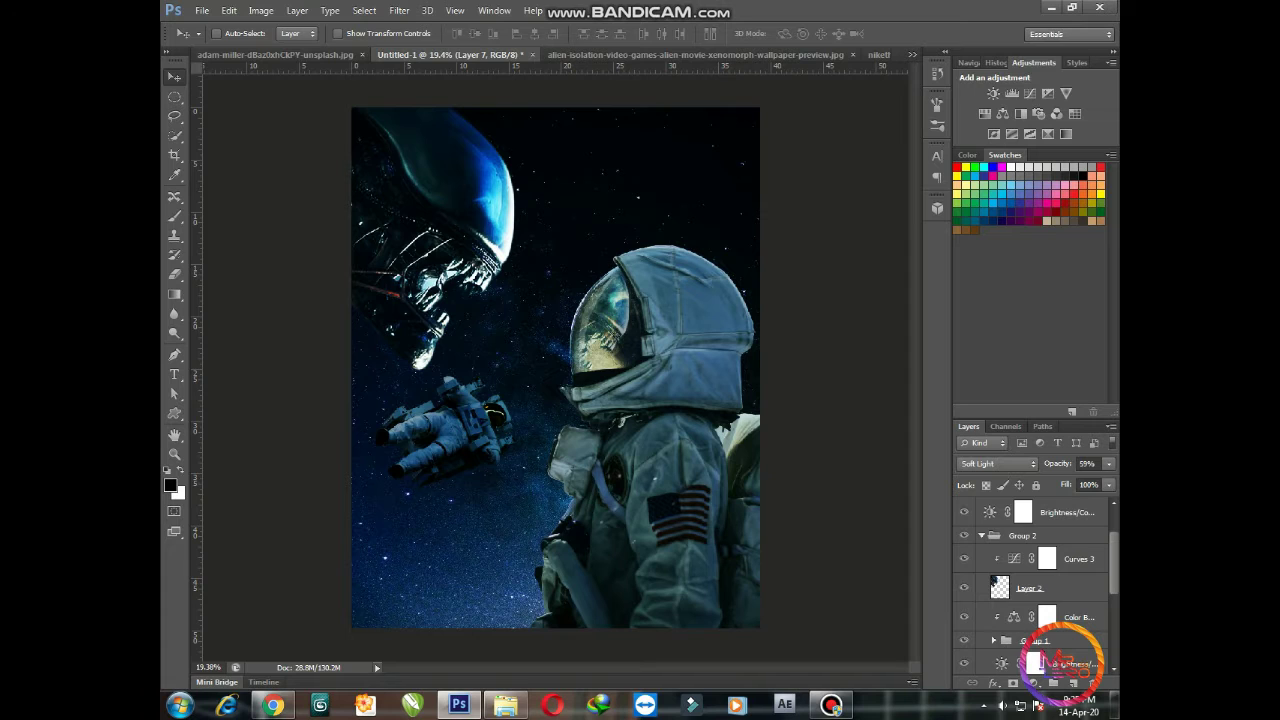
pyautogui.scroll(-2, 1030, 580)
pyautogui.click(964, 634)
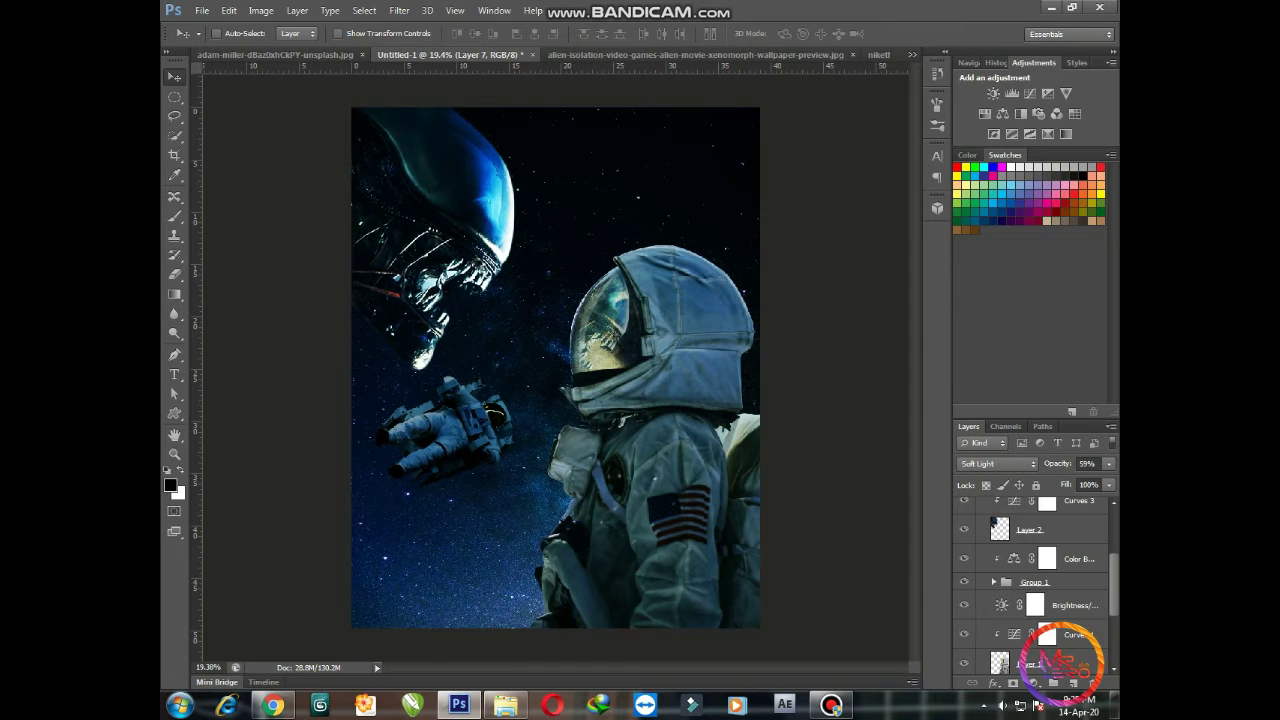
pyautogui.scroll(-2, 995, 525)
pyautogui.scroll(-2, 998, 600)
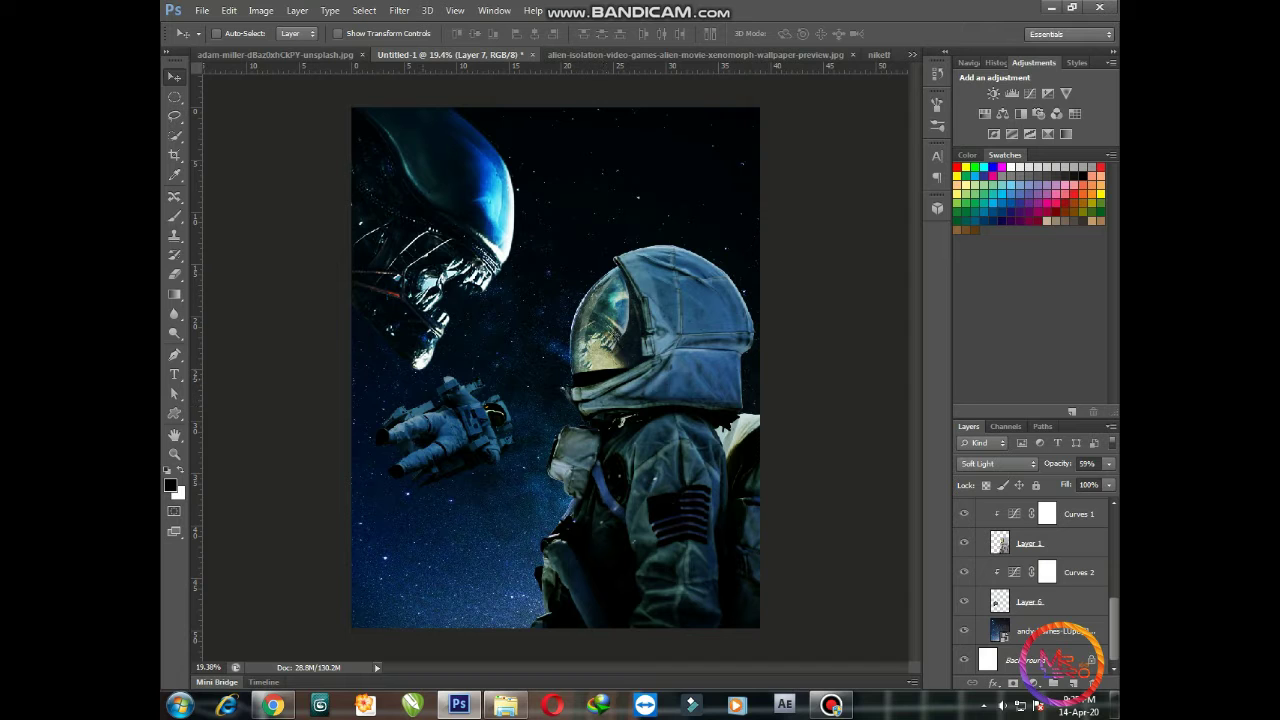
pyautogui.hotkey('ctrl', '-')
pyautogui.hotkey('ctrl', '-')
pyautogui.hotkey('ctrl', '0')
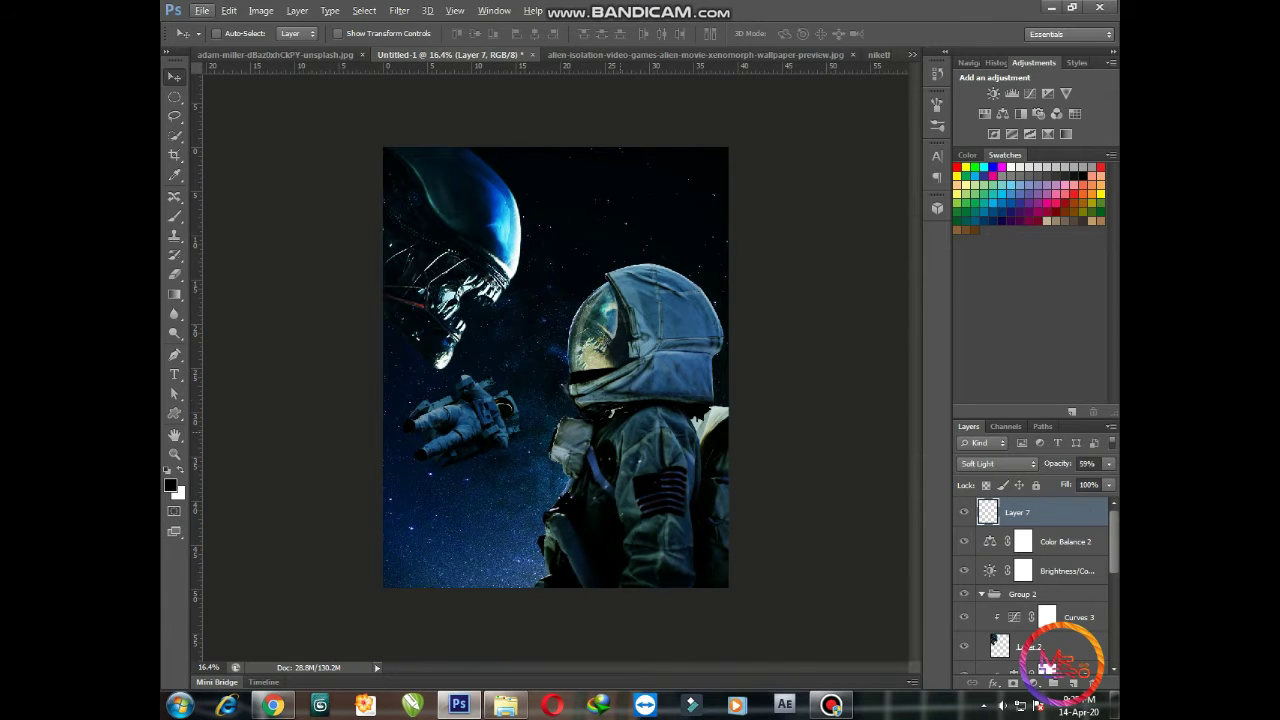
# Group Layer 7 through the photo layer into Group 3.
pyautogui.scroll(2, 555, 367)
pyautogui.scroll(-1, 1030, 580)
pyautogui.scroll(1, 1060, 660)
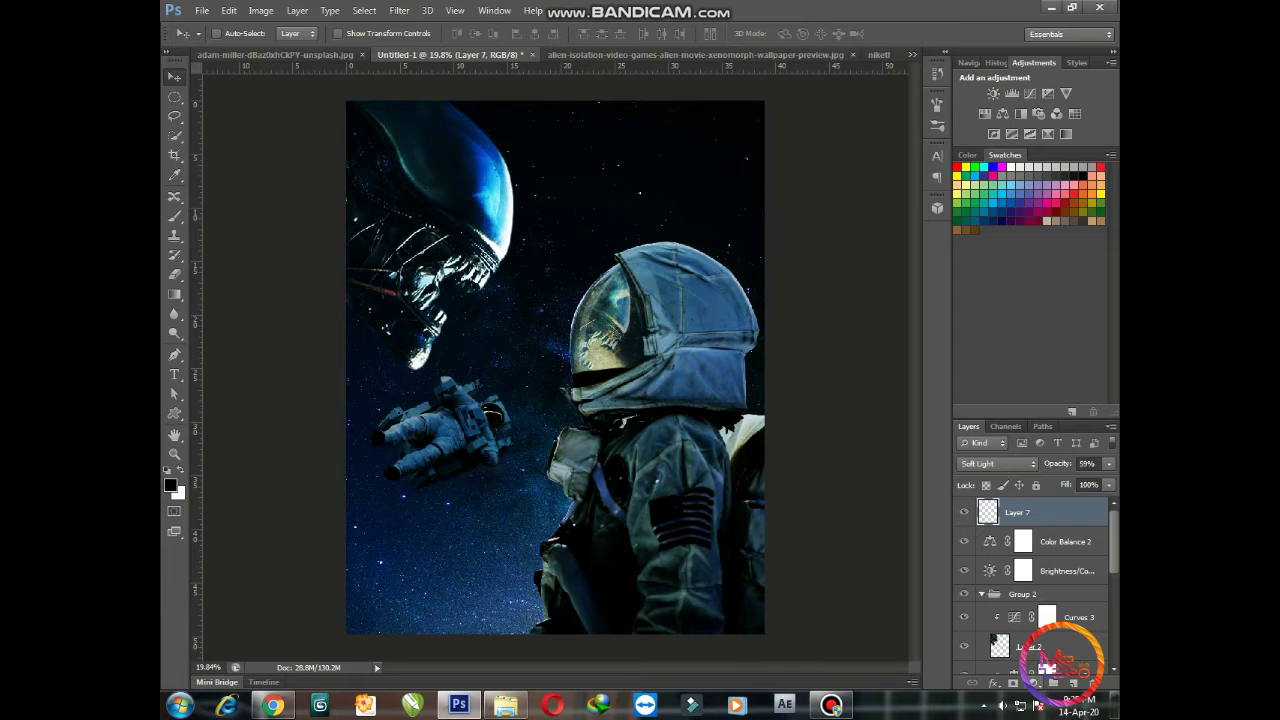
pyautogui.scroll(-2, 1060, 660)
pyautogui.scroll(-3, 1060, 660)
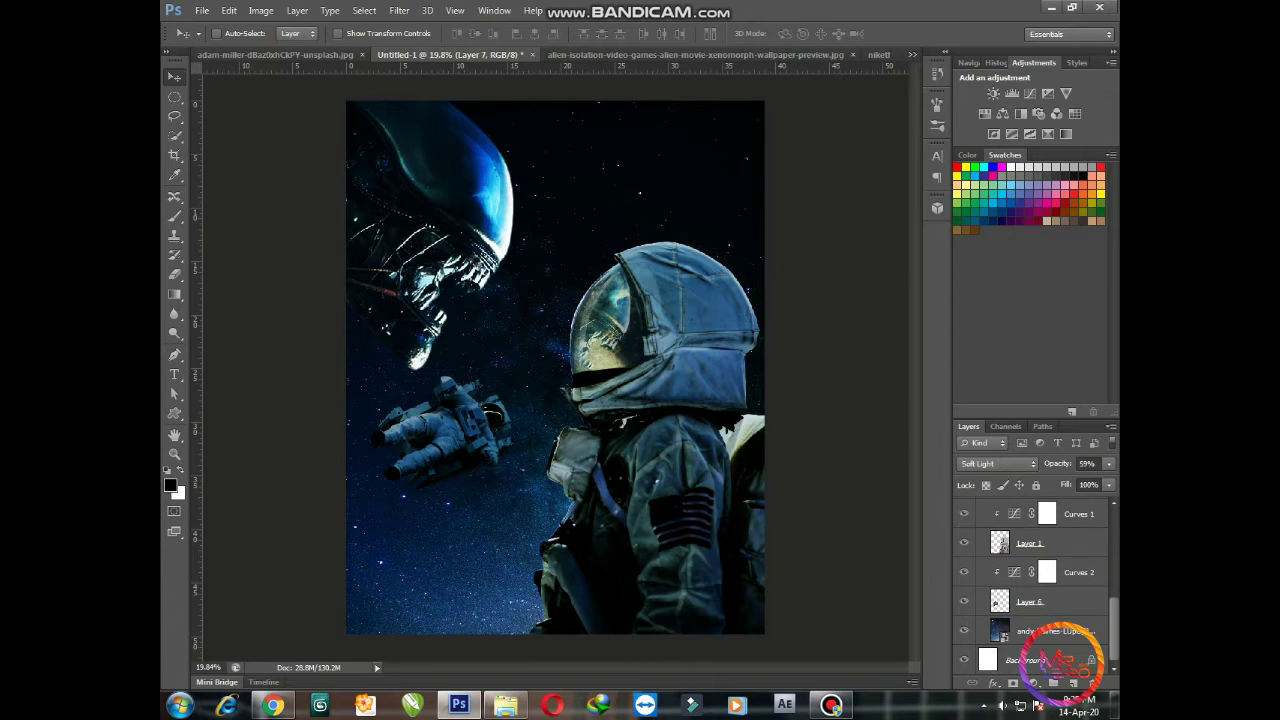
pyautogui.keyDown('shift'); pyautogui.click(1055, 638); pyautogui.keyUp('shift')
pyautogui.hotkey('ctrl', 'g')
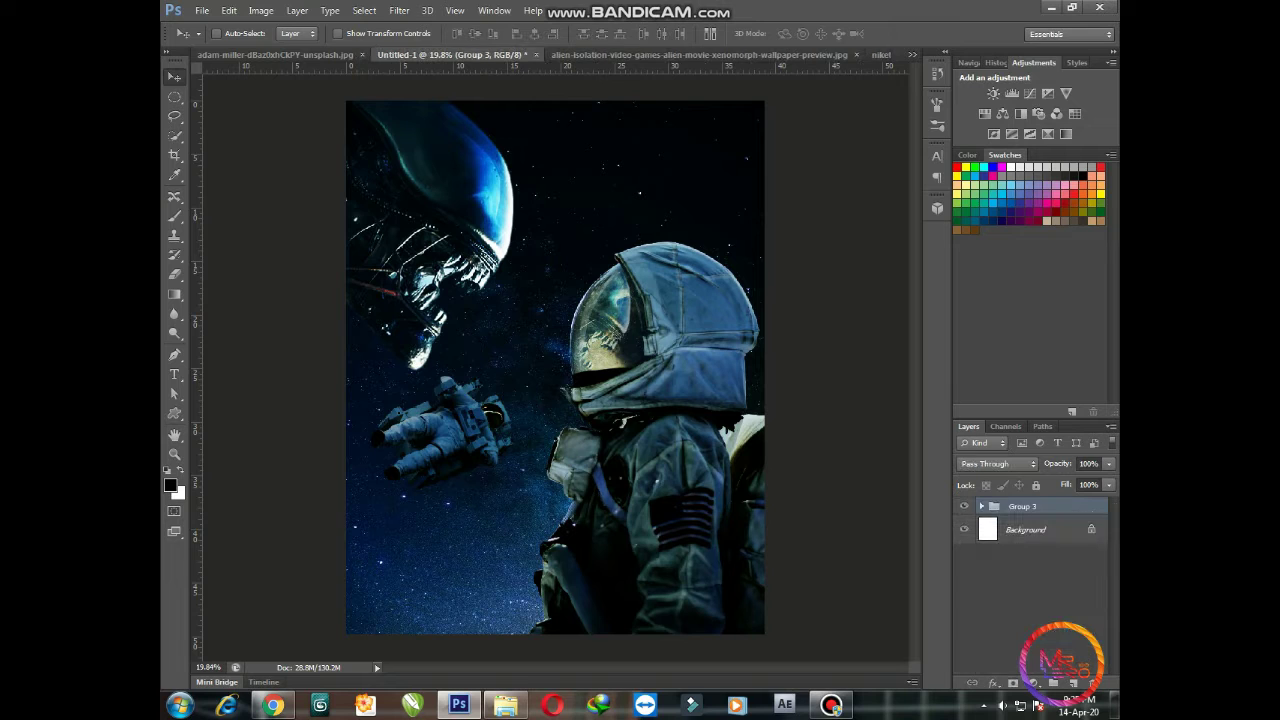
# Add a Brightness/Contrast adjustment with brightness 25 and contrast 7.
pyautogui.click(1033, 683)
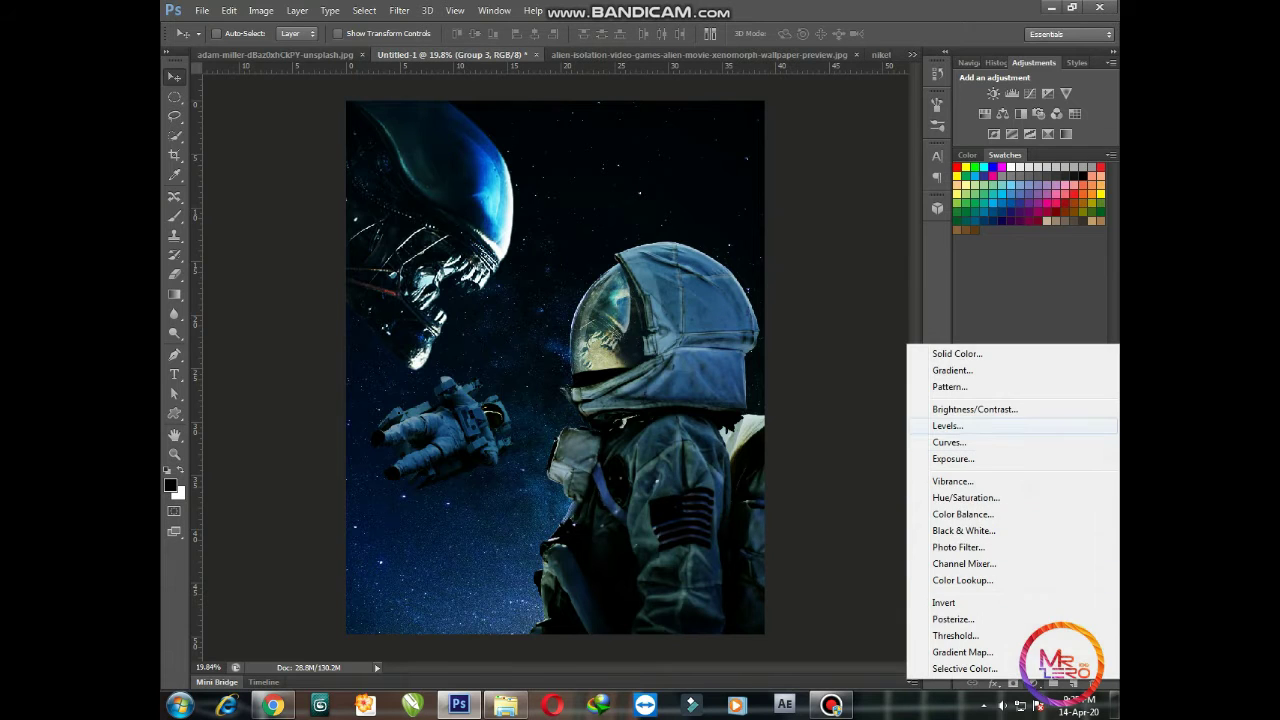
pyautogui.click(975, 409)
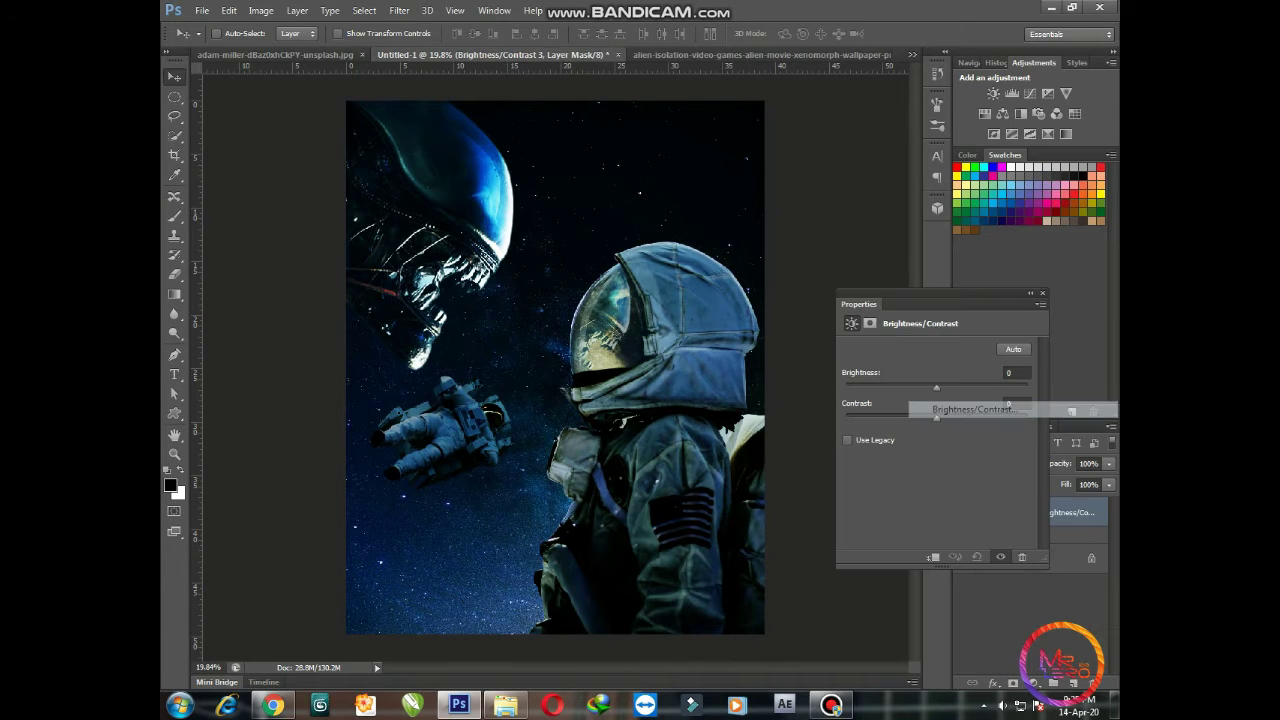
pyautogui.moveTo(936, 387); pyautogui.dragTo(951, 387)
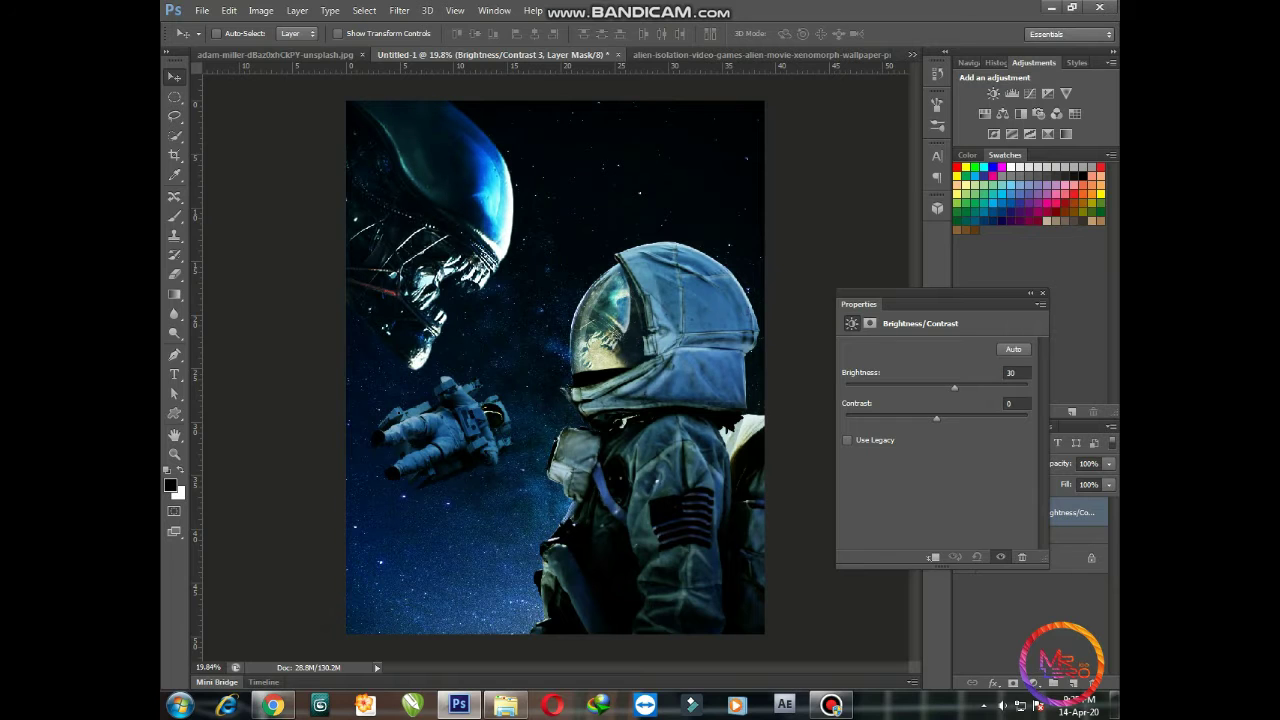
pyautogui.moveTo(938, 418); pyautogui.dragTo(985, 418)
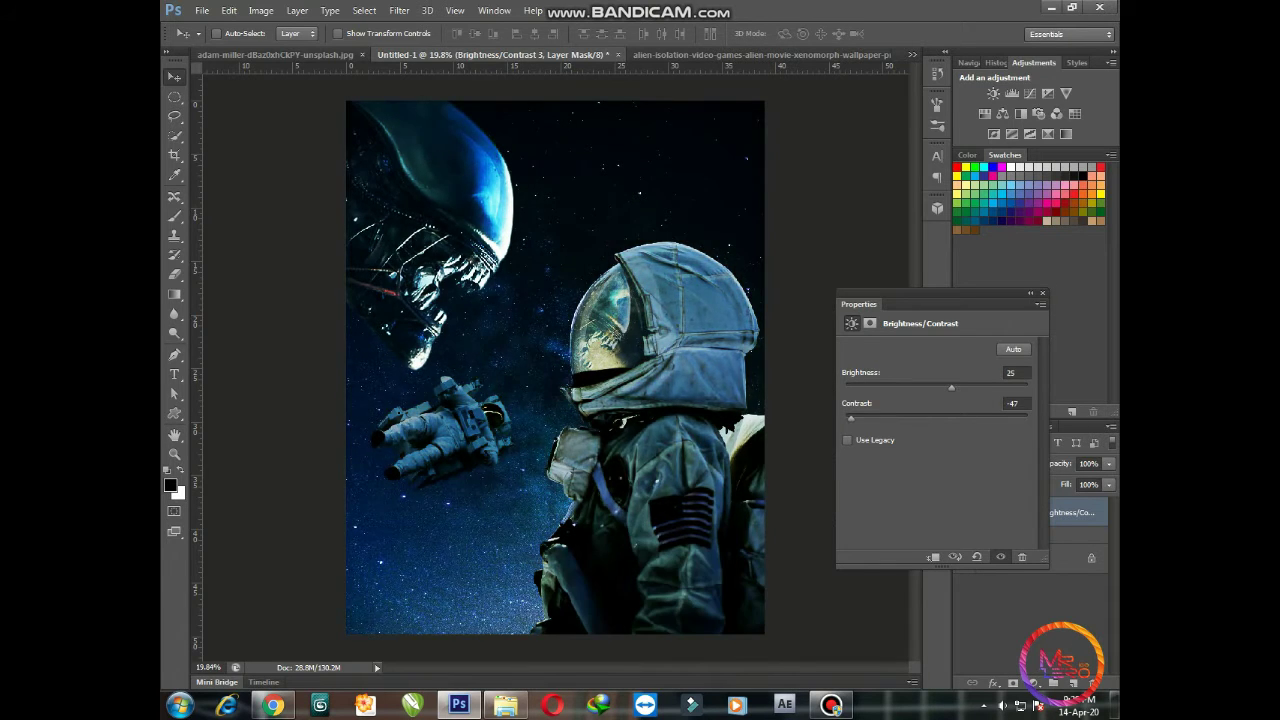
pyautogui.moveTo(985, 418); pyautogui.dragTo(941, 418)
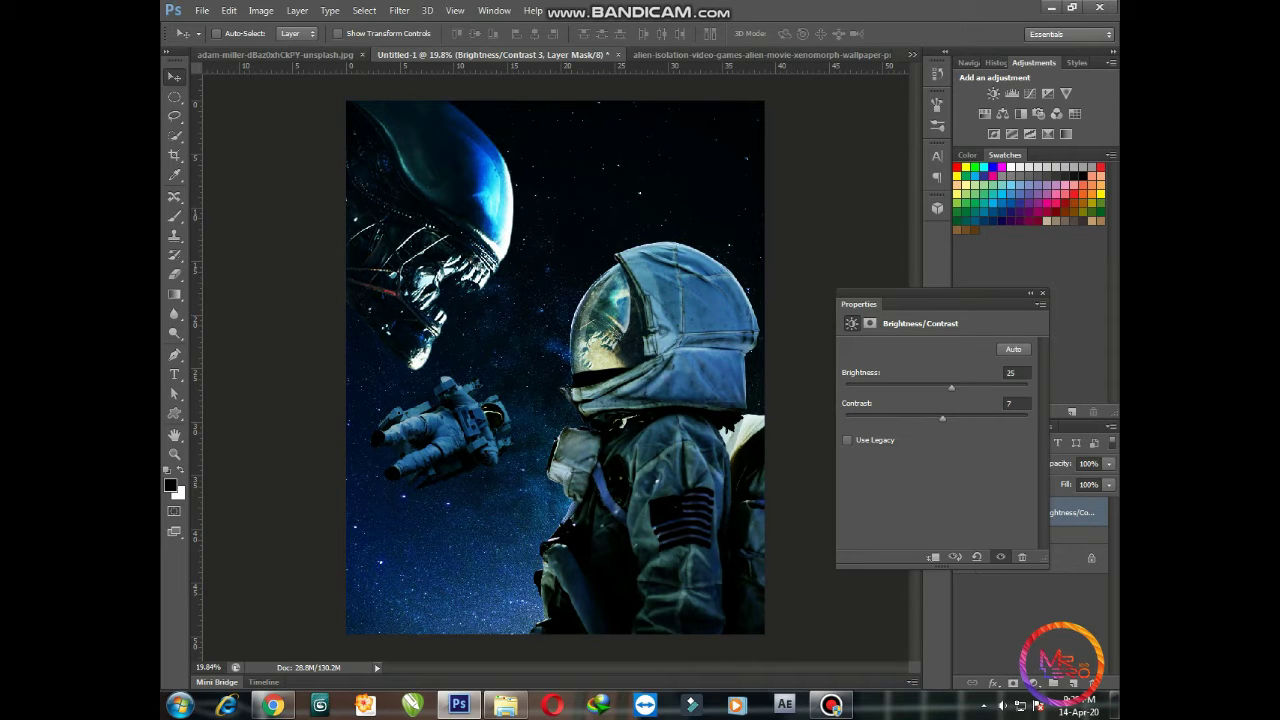
pyautogui.click(1042, 293)
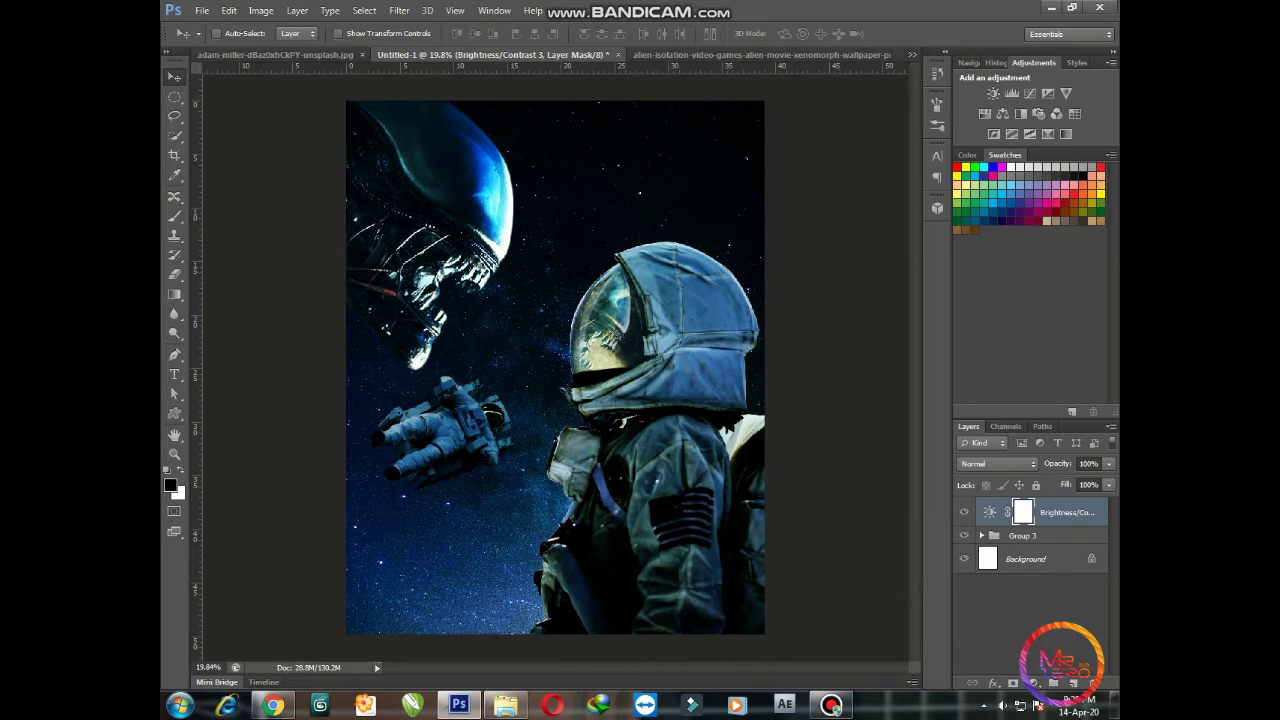
pyautogui.click(964, 512)
pyautogui.click(964, 512)
# Add a Color Balance adjustment with midtones Cyan/Red shifted to -28.
pyautogui.click(1034, 684)
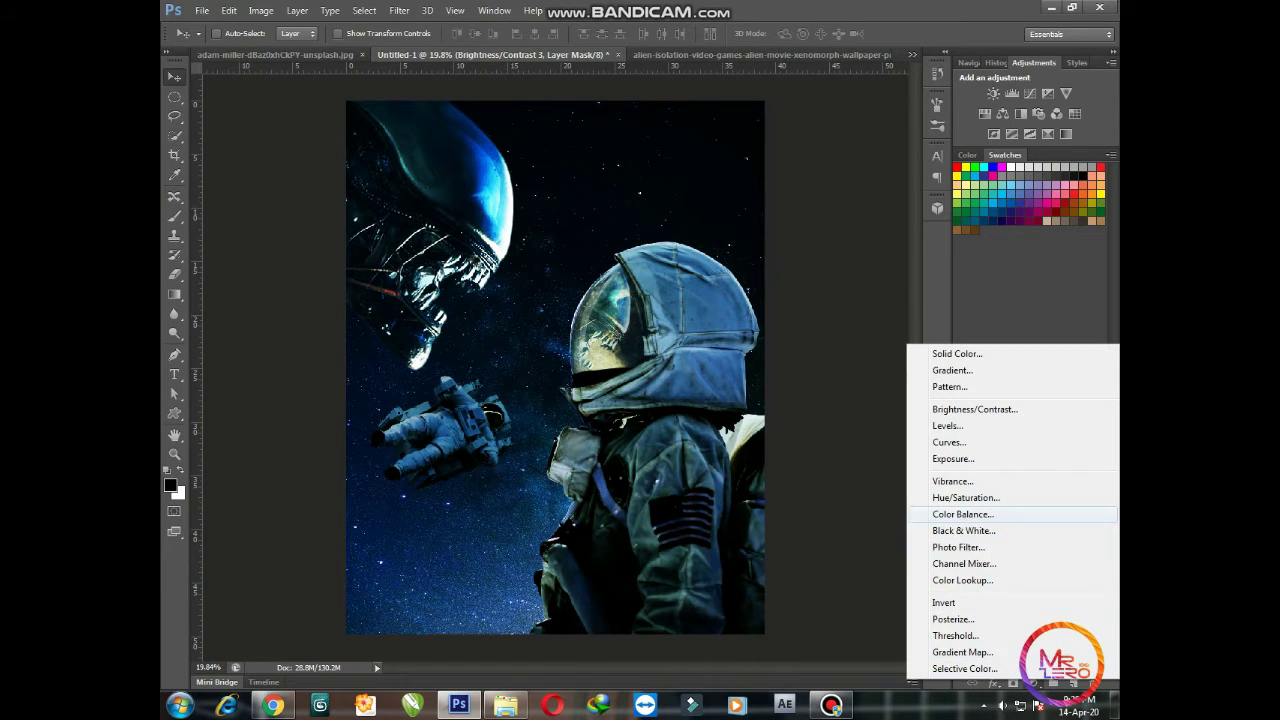
pyautogui.click(962, 514)
pyautogui.moveTo(912, 385); pyautogui.dragTo(873, 385)
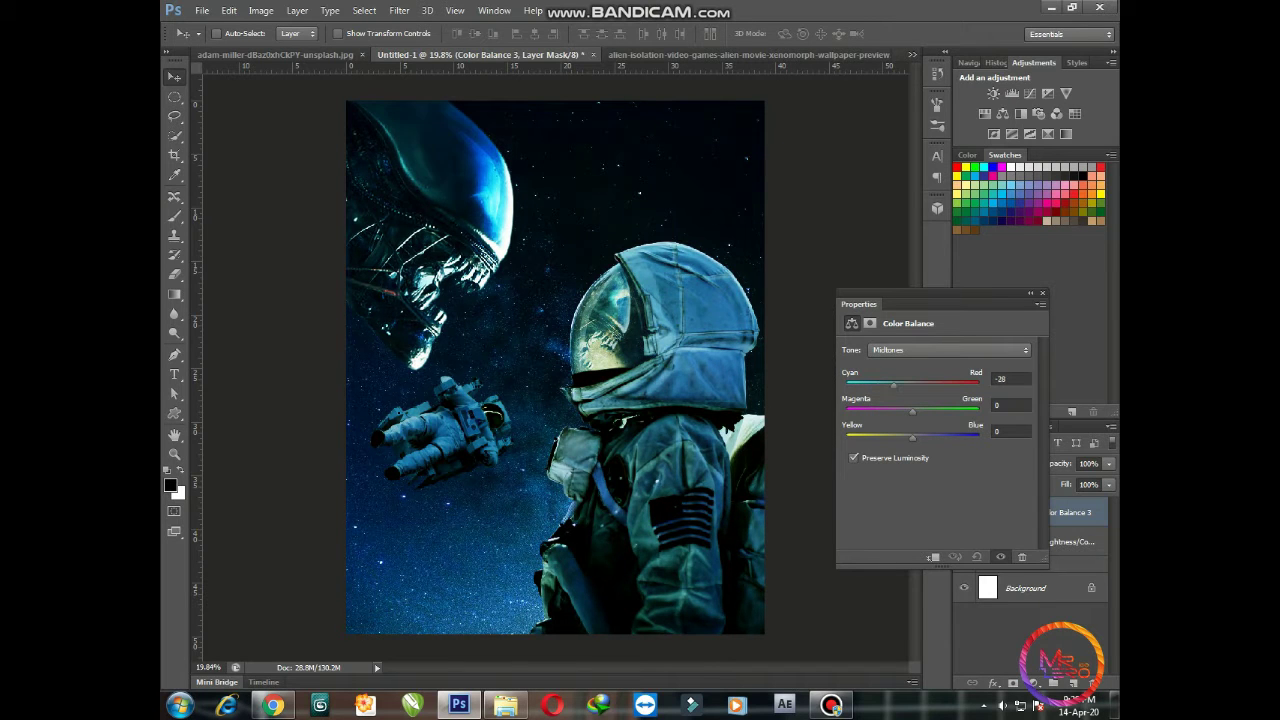
# Tweak Color Balance 3's Magenta/Green and Yellow/Blue (+8) midtones, then select it with Brightness/Contrast.
pyautogui.moveTo(912, 411)
pyautogui.mouseDown()
pyautogui.moveTo(870, 411)
pyautogui.moveTo(907, 411)
pyautogui.moveTo(927, 438)
pyautogui.mouseUp()
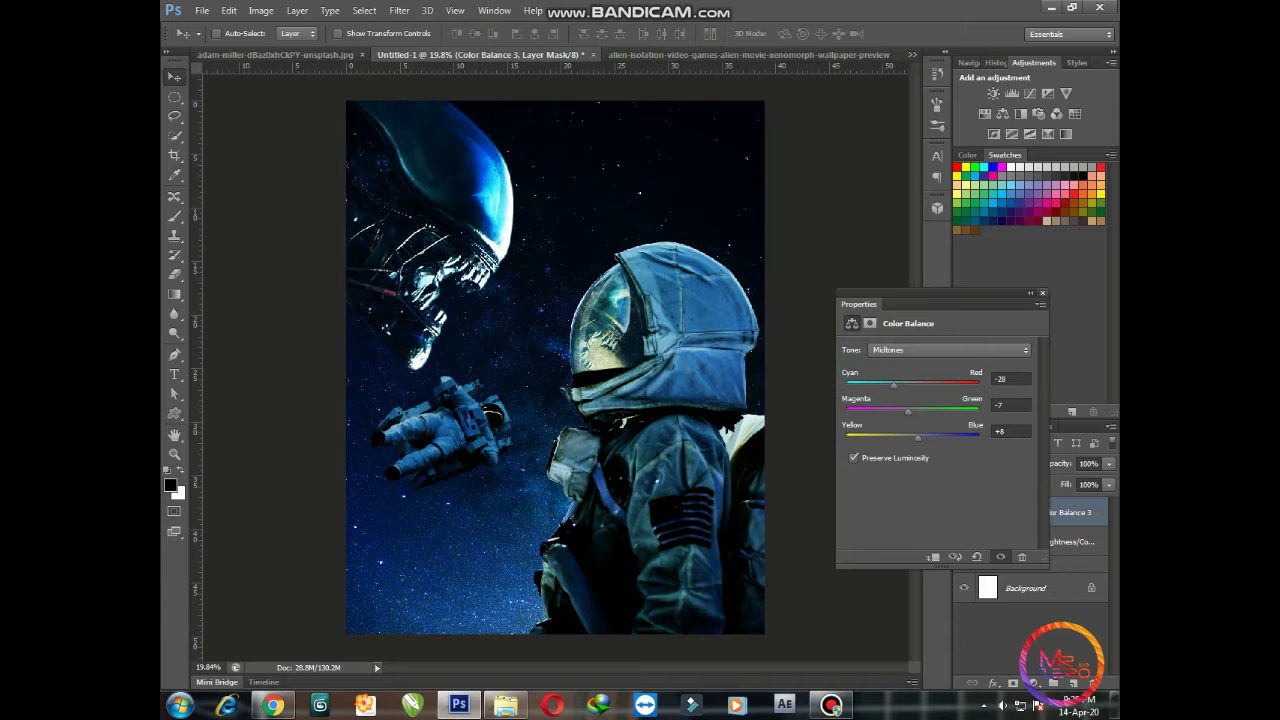
pyautogui.moveTo(907, 411)
pyautogui.mouseDown()
pyautogui.moveTo(917, 384)
pyautogui.moveTo(846, 384)
pyautogui.moveTo(888, 384)
pyautogui.mouseUp()
pyautogui.click(1042, 293)
pyautogui.keyDown('shift'); pyautogui.click(1066, 541); pyautogui.keyUp('shift')
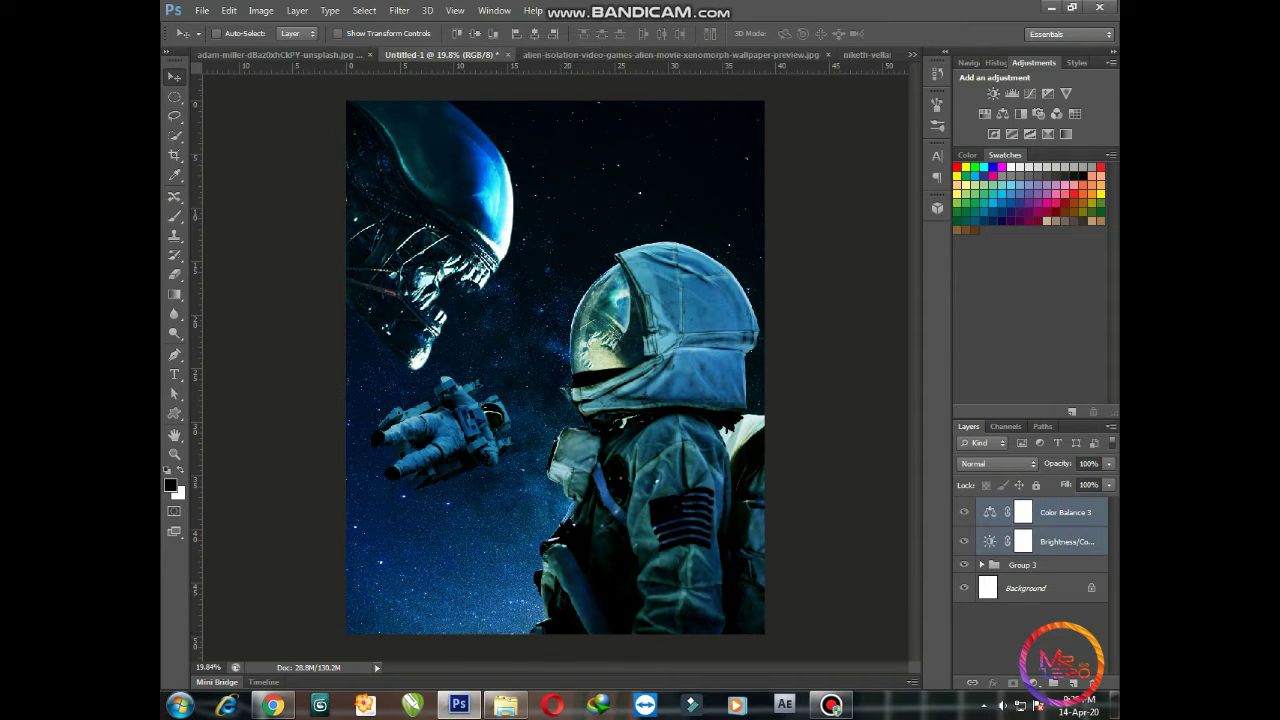
pyautogui.press('Delete')
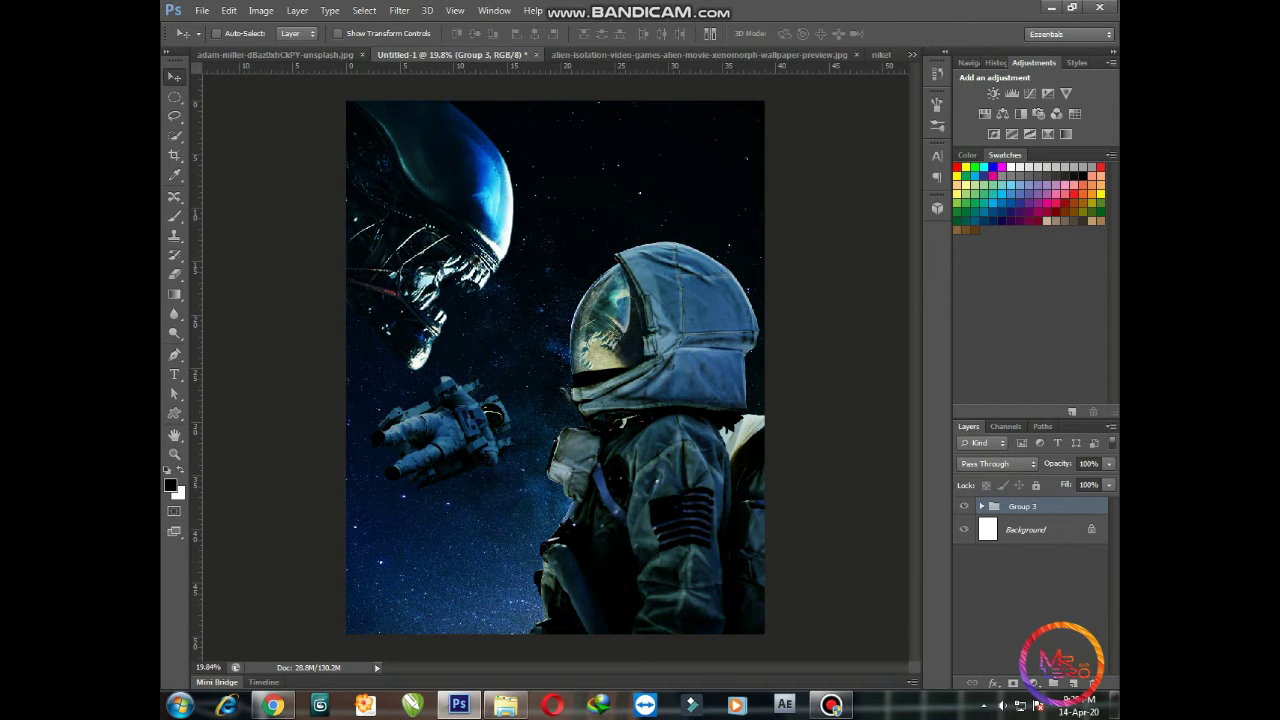
# Expand Group 3, choose the Brush tool, and add a new Layer 8 moved up the stack.
pyautogui.click(981, 506)
pyautogui.scroll(-2, 1030, 580)
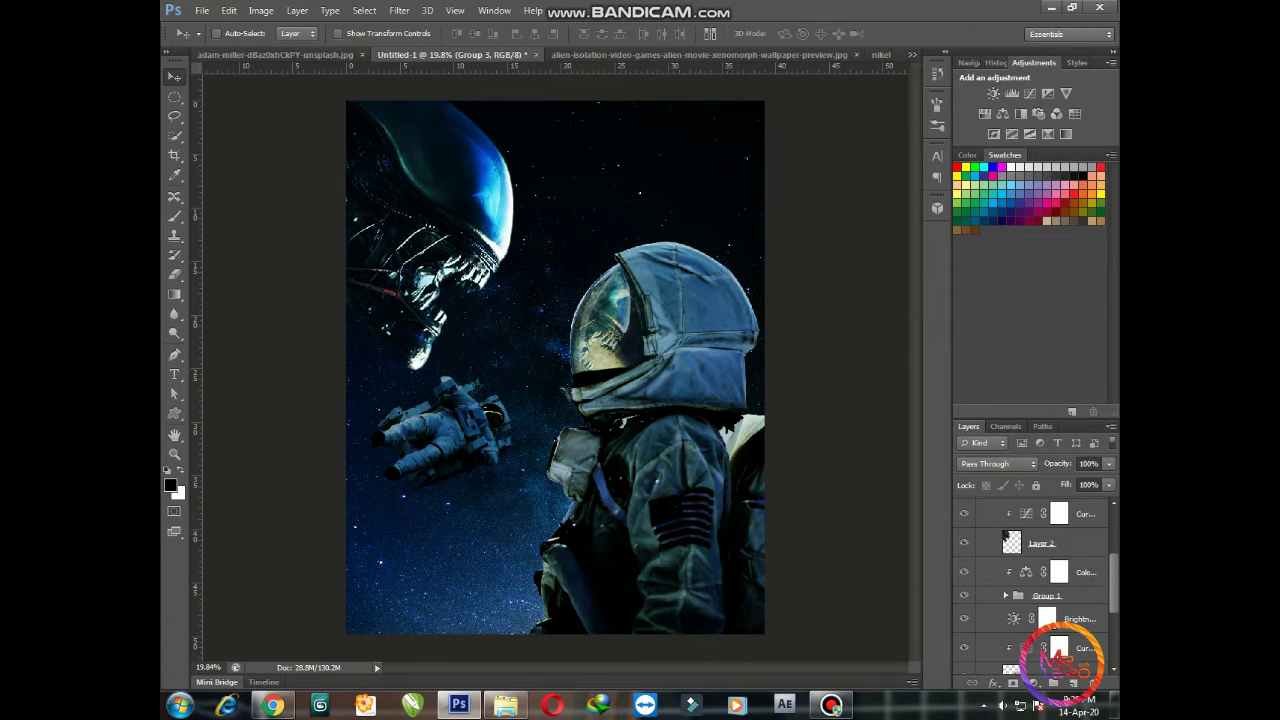
pyautogui.scroll(2, 1030, 580)
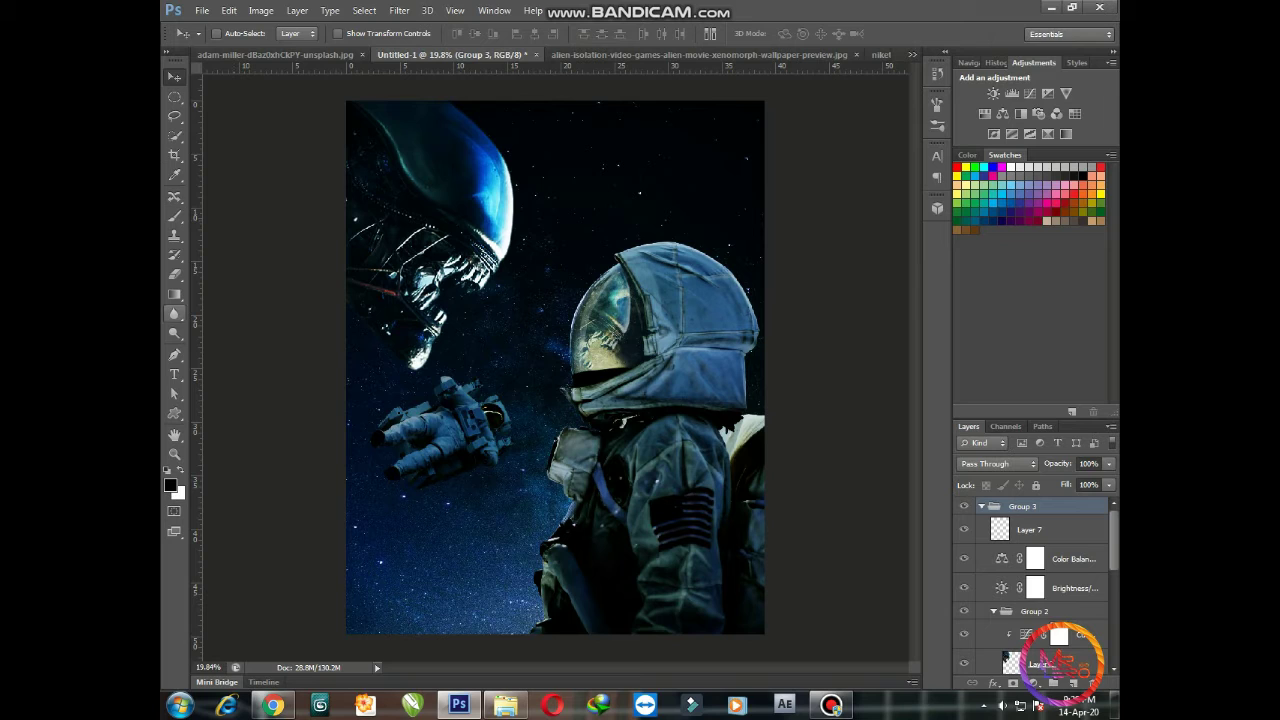
pyautogui.click(175, 216)
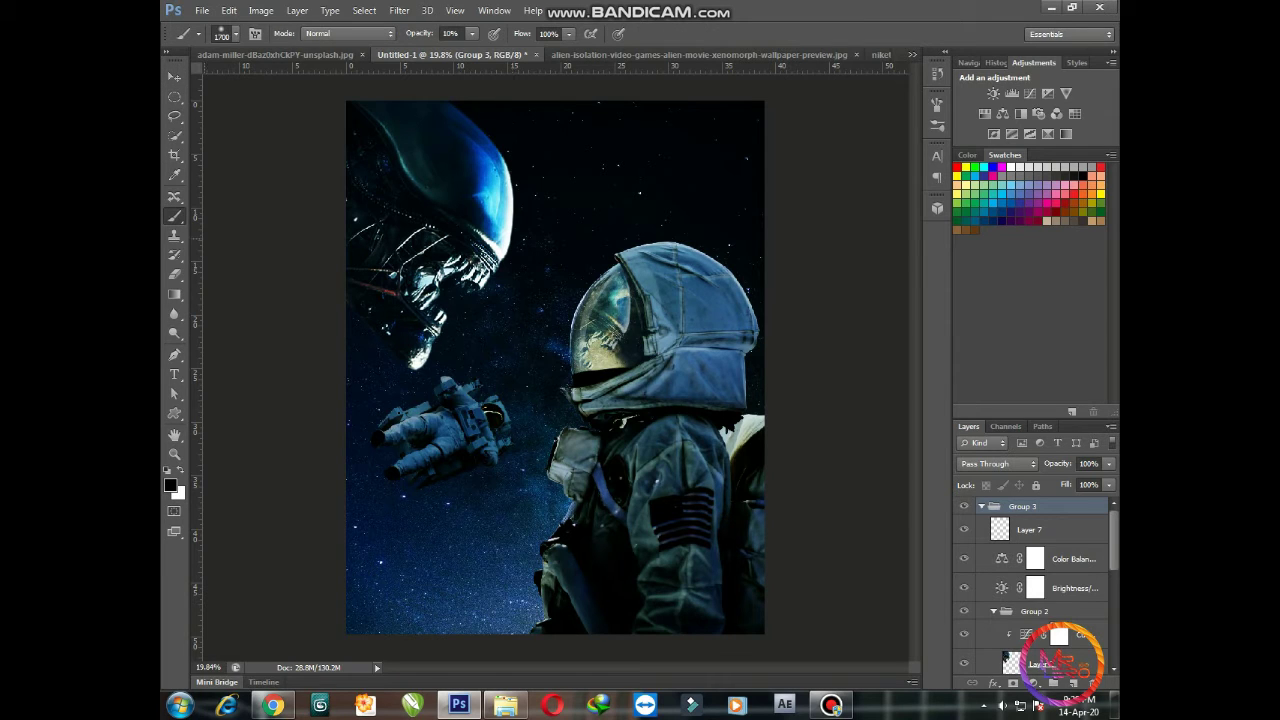
pyautogui.click(1073, 683)
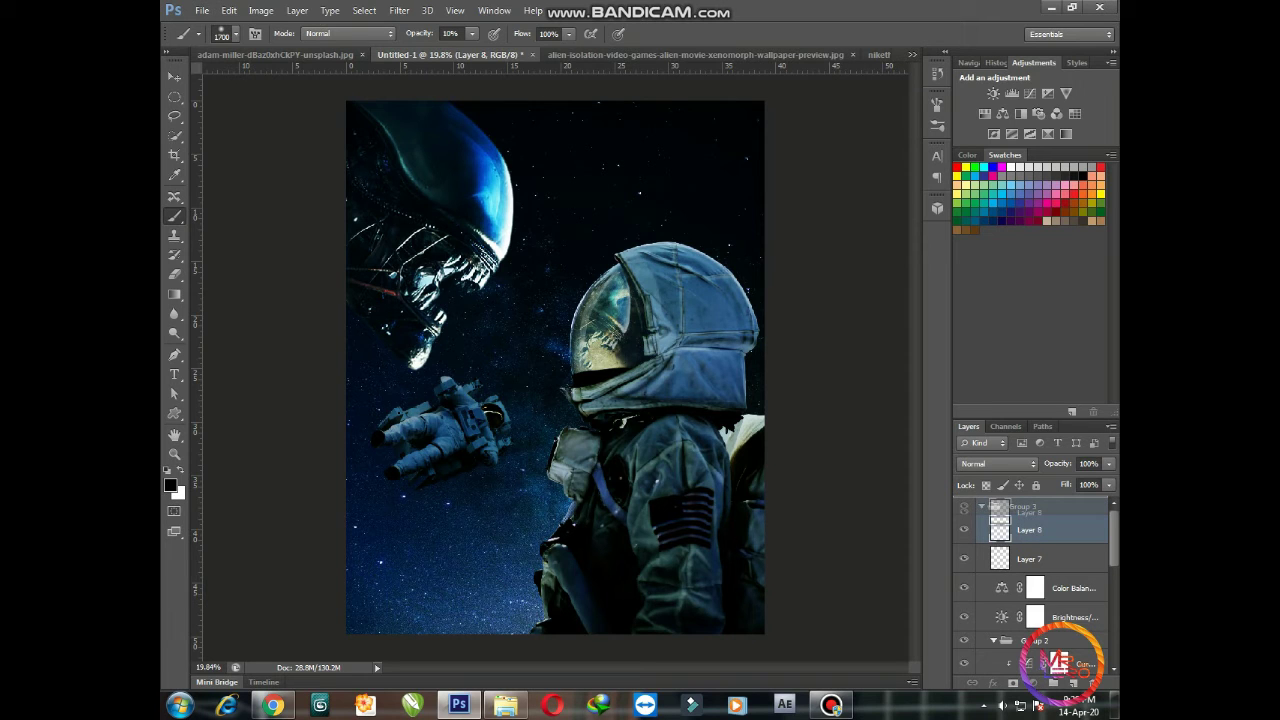
pyautogui.hotkey('ctrl', ']')
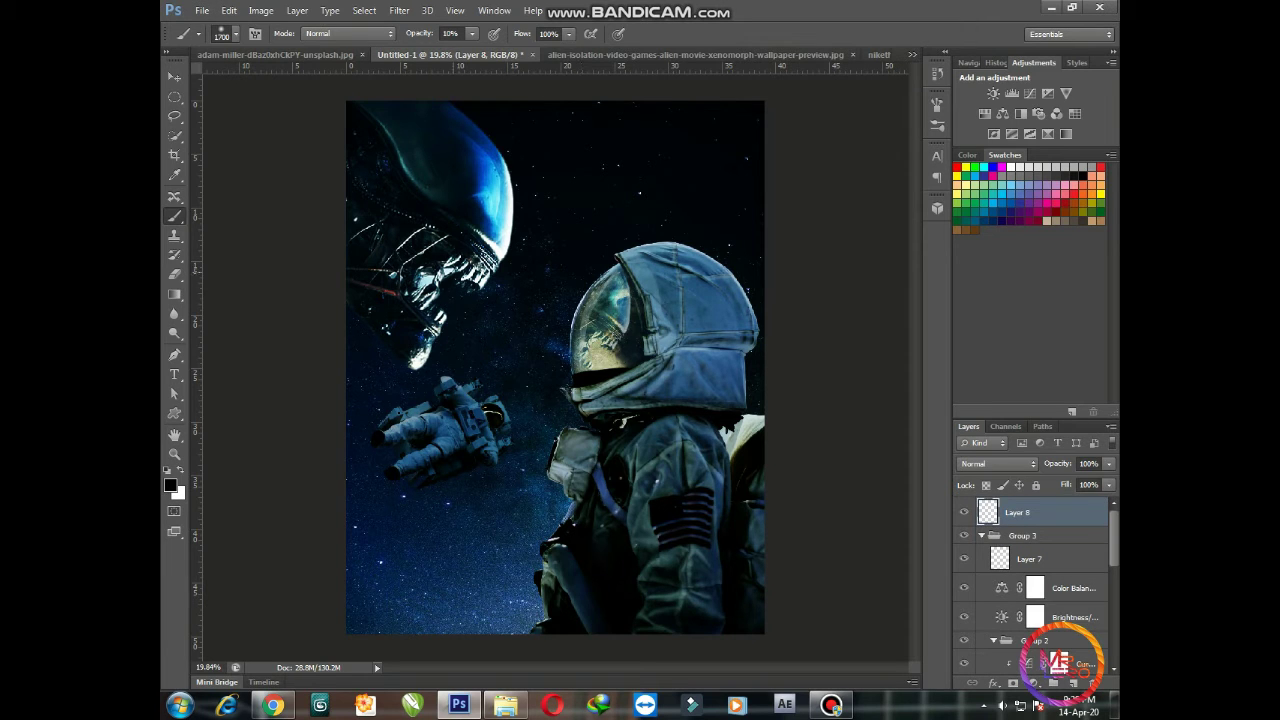
# Choose the 380 px mr_zero_100 brush preset from the Brush Preset picker.
pyautogui.rightClick(466, 272)
pyautogui.scroll(-5, 550, 410)
pyautogui.scroll(-2, 550, 410)
pyautogui.scroll(-2, 550, 410)
pyautogui.scroll(-1, 550, 410)
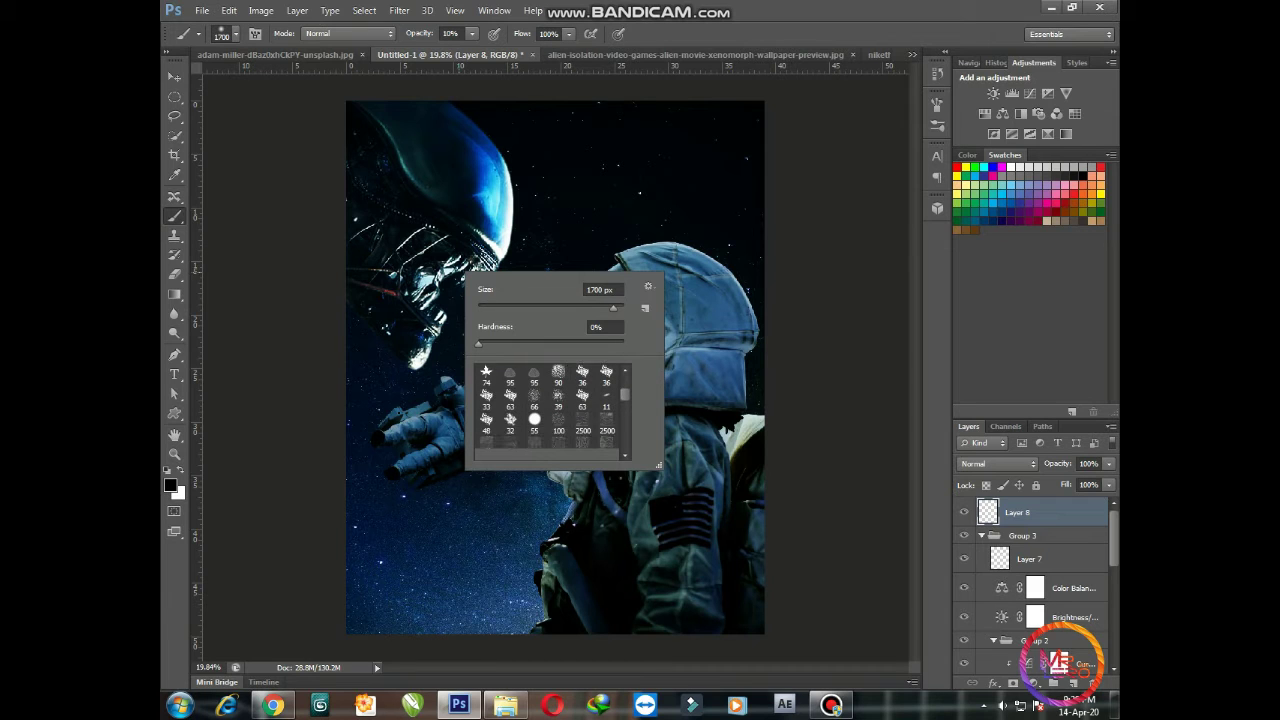
pyautogui.scroll(-1, 550, 410)
pyautogui.scroll(-1, 550, 410)
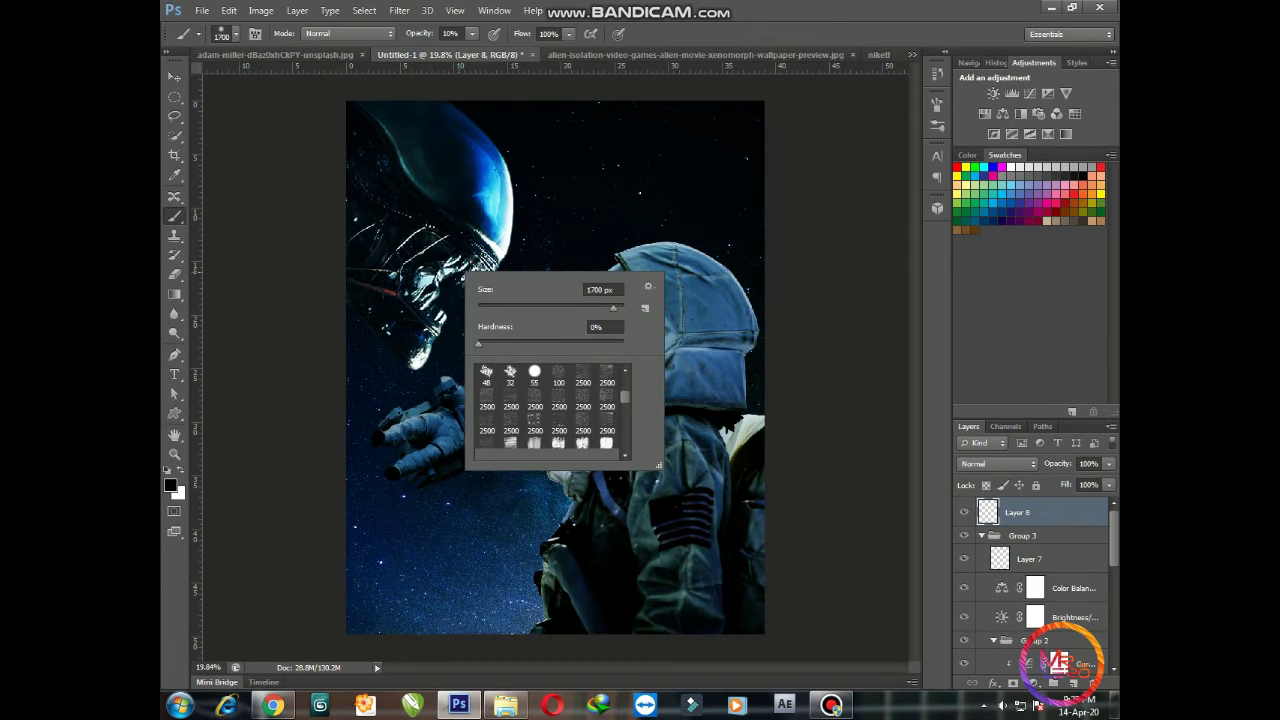
pyautogui.scroll(-1, 550, 410)
pyautogui.scroll(-1, 550, 410)
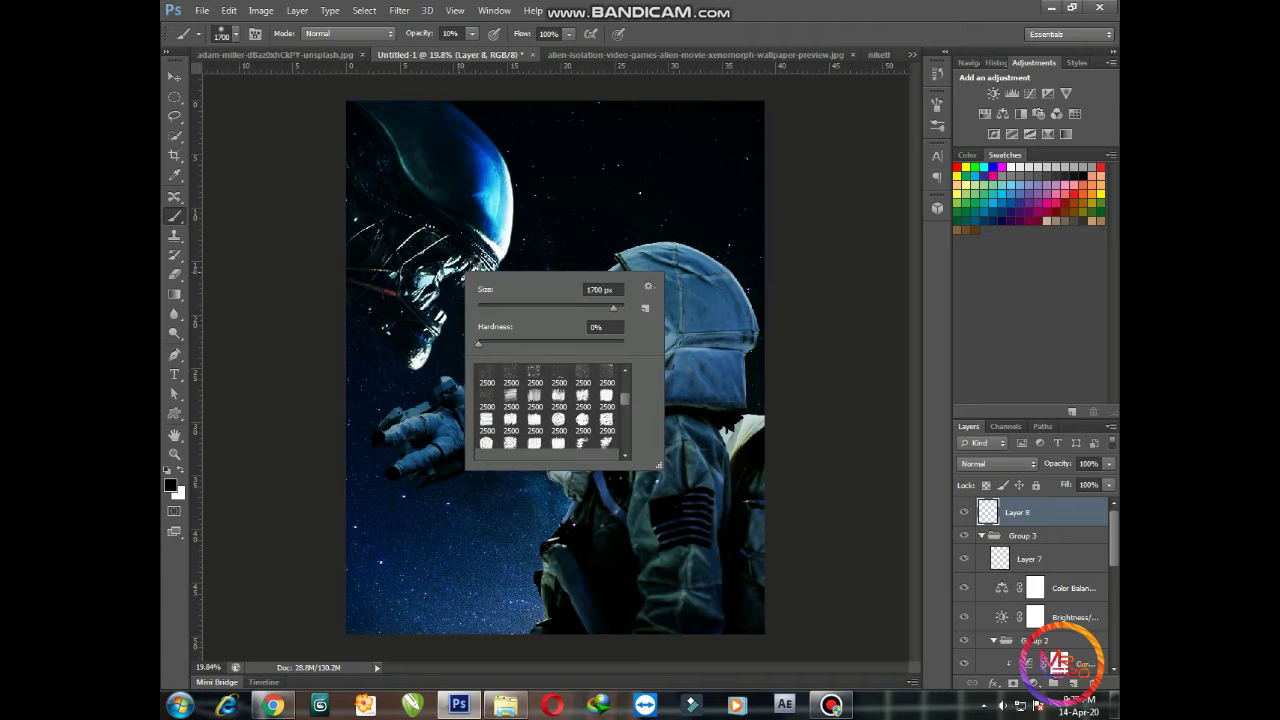
pyautogui.scroll(-1, 550, 410)
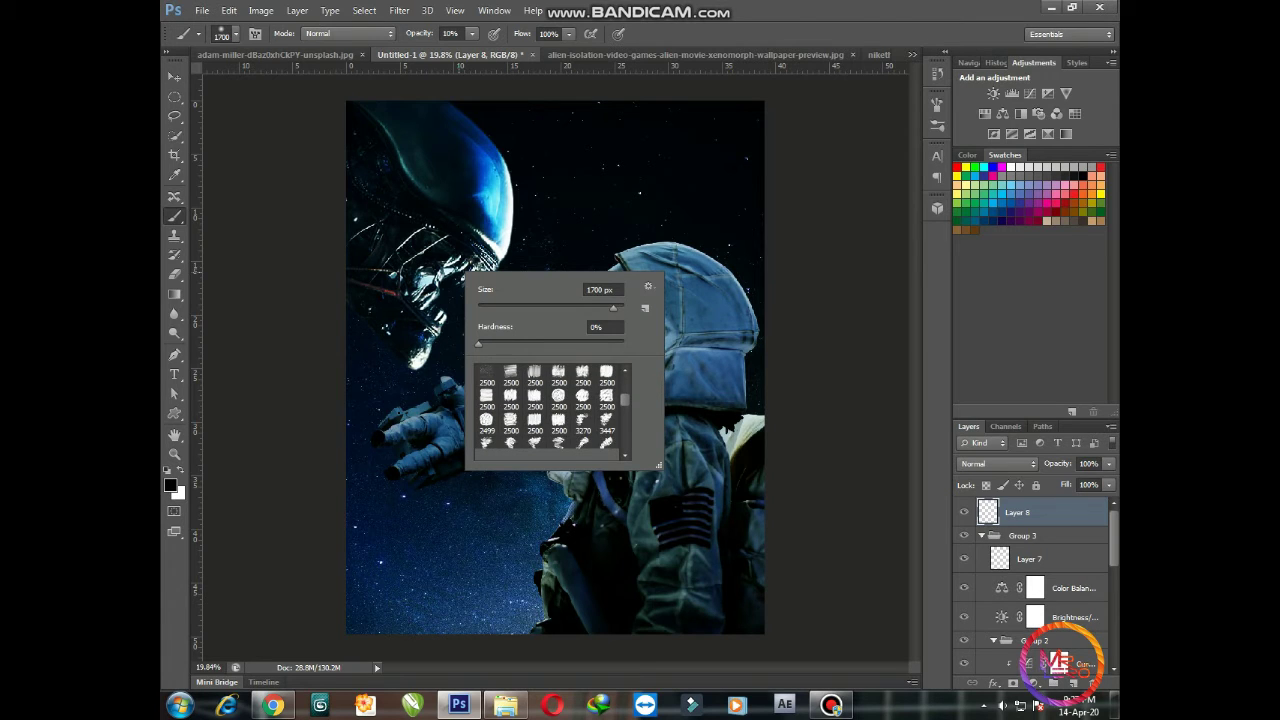
pyautogui.scroll(-1, 550, 410)
pyautogui.scroll(-1, 550, 410)
pyautogui.scroll(-1, 550, 410)
pyautogui.scroll(-1, 550, 410)
pyautogui.scroll(-1, 550, 410)
pyautogui.scroll(-1, 550, 410)
pyautogui.scroll(-2, 550, 410)
pyautogui.scroll(-1, 550, 410)
pyautogui.scroll(-1, 550, 410)
pyautogui.scroll(-1, 550, 410)
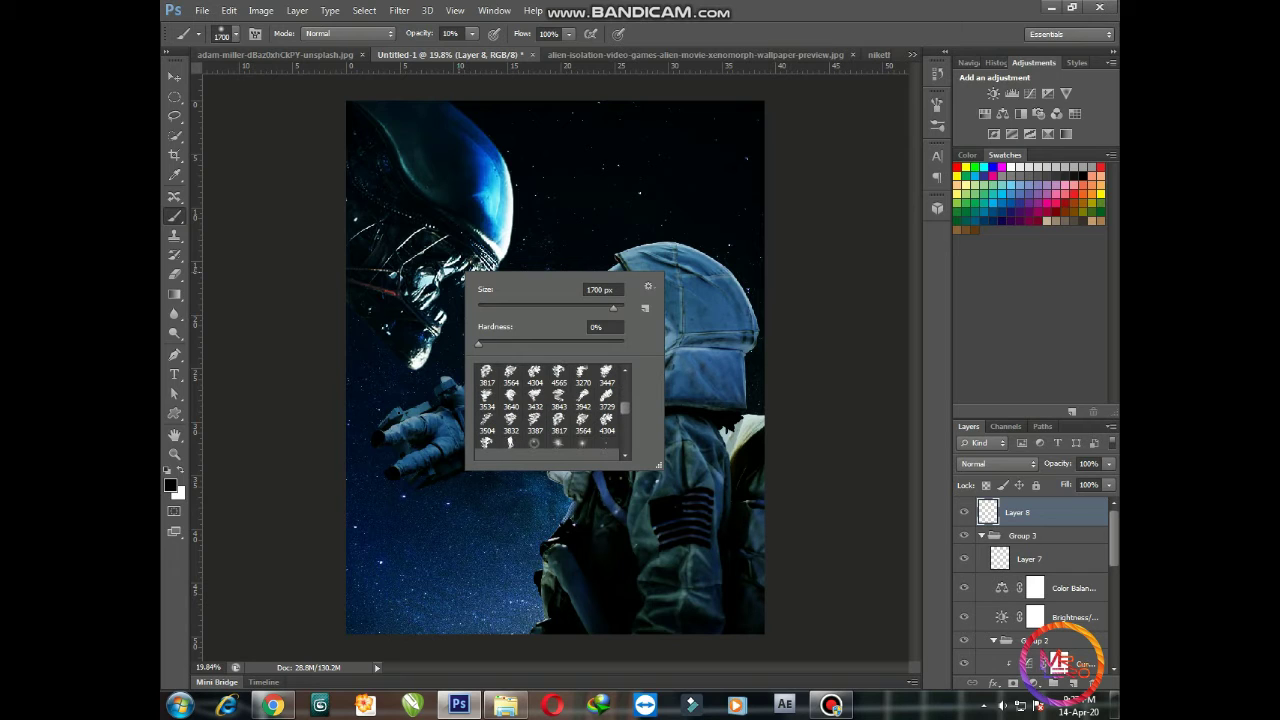
pyautogui.scroll(-1, 550, 410)
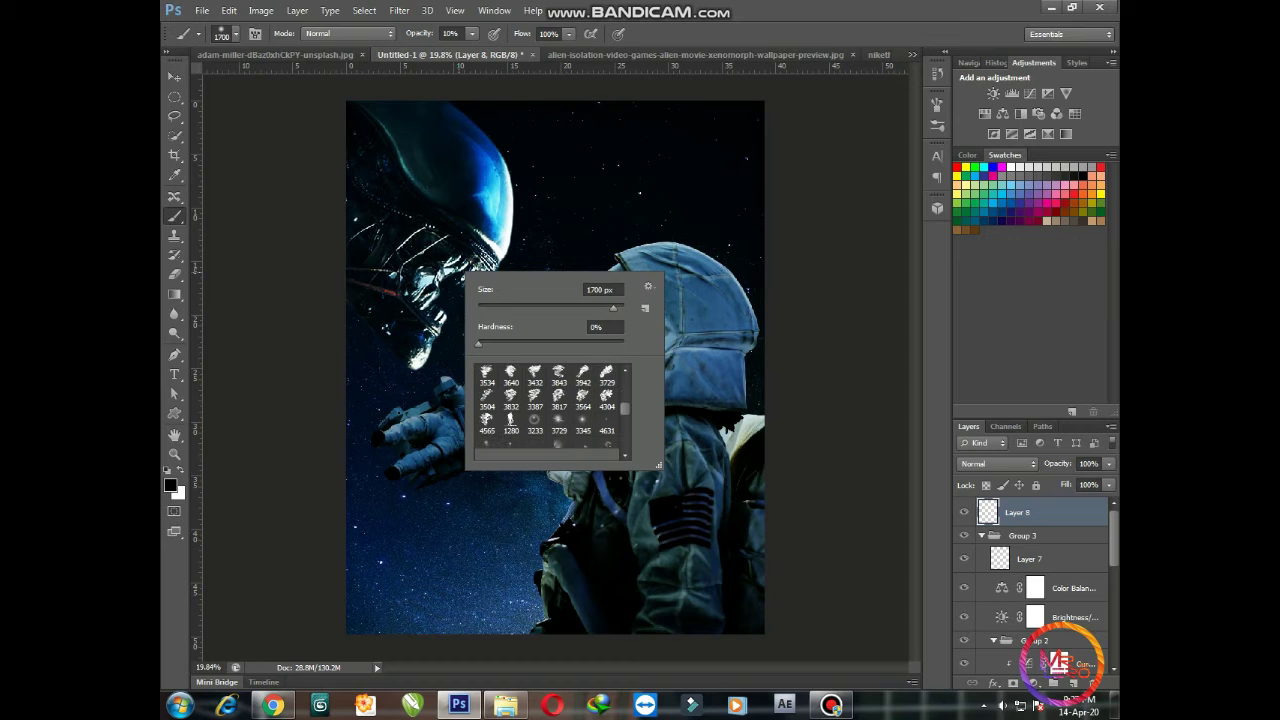
pyautogui.scroll(-1, 550, 410)
pyautogui.scroll(-1, 550, 410)
pyautogui.click(606, 424)
pyautogui.press('Return')
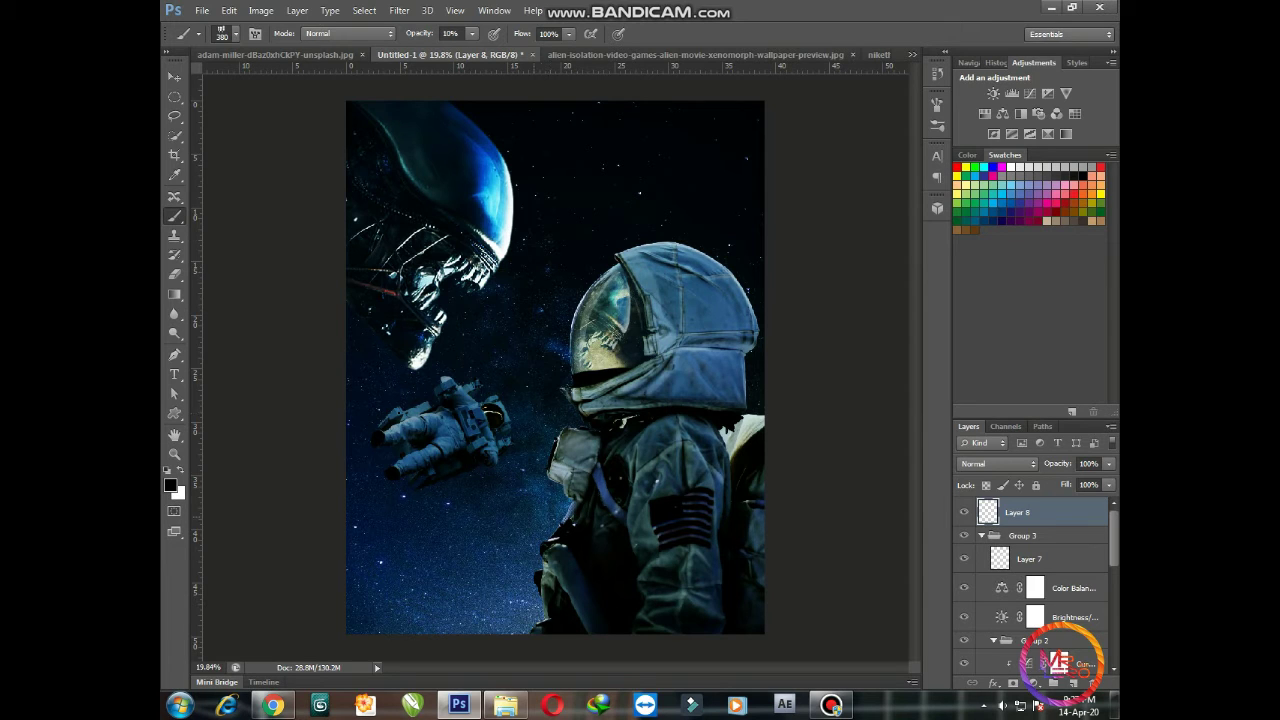
# Stamp a white mr_zero_100 watermark at 100% brush opacity near the poster's top.
pyautogui.press('x')
pyautogui.scroll(2, 680, 434)
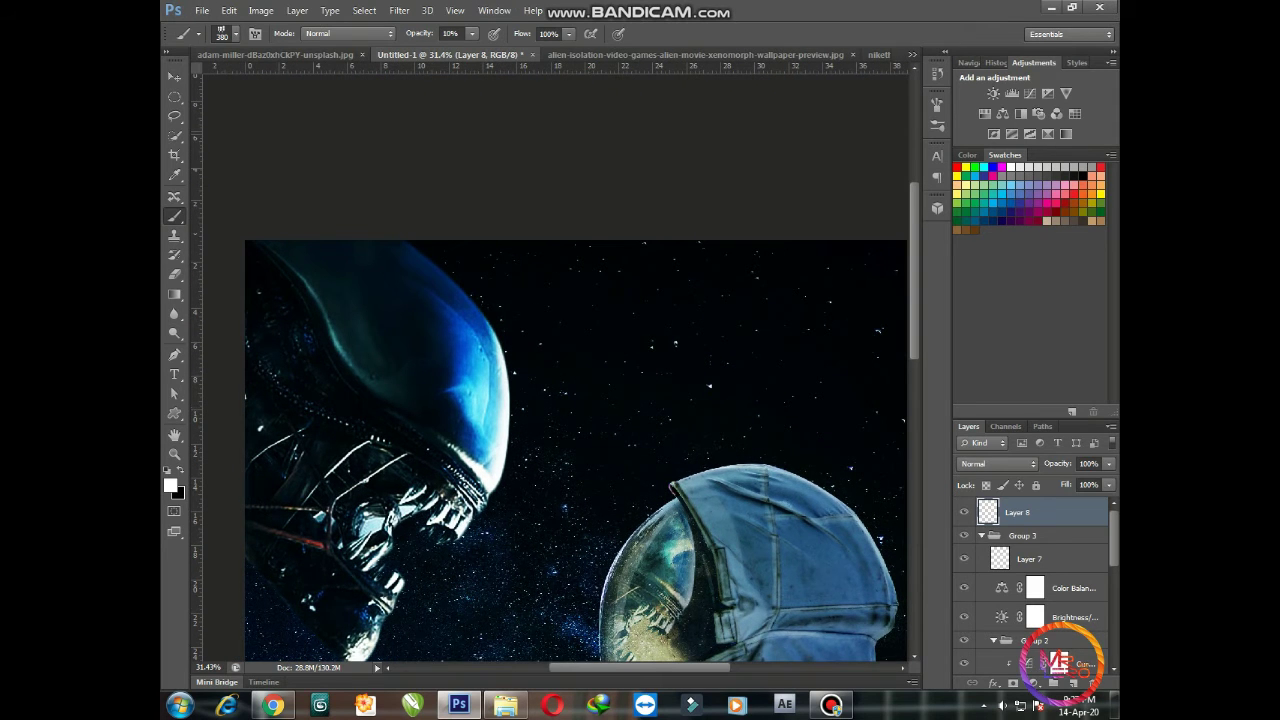
pyautogui.click(472, 33)
pyautogui.moveTo(467, 49); pyautogui.dragTo(541, 49)
pyautogui.click(603, 288)
pyautogui.hotkey('ctrl', 'z')
pyautogui.scroll(1, 565, 450)
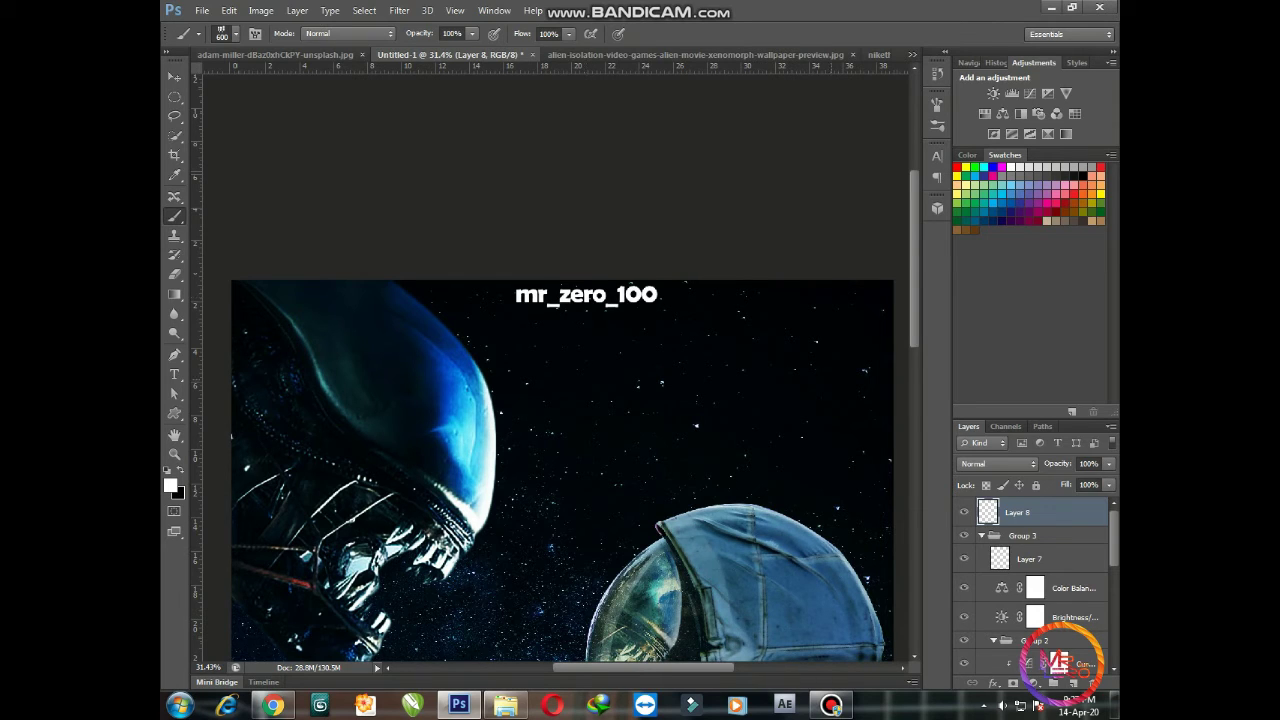
pyautogui.hotkey('ctrl', '-')
pyautogui.hotkey('ctrl', '-')
pyautogui.hotkey('ctrl', '-')
pyautogui.hotkey('ctrl', '+')
pyautogui.hotkey('ctrl', '+')
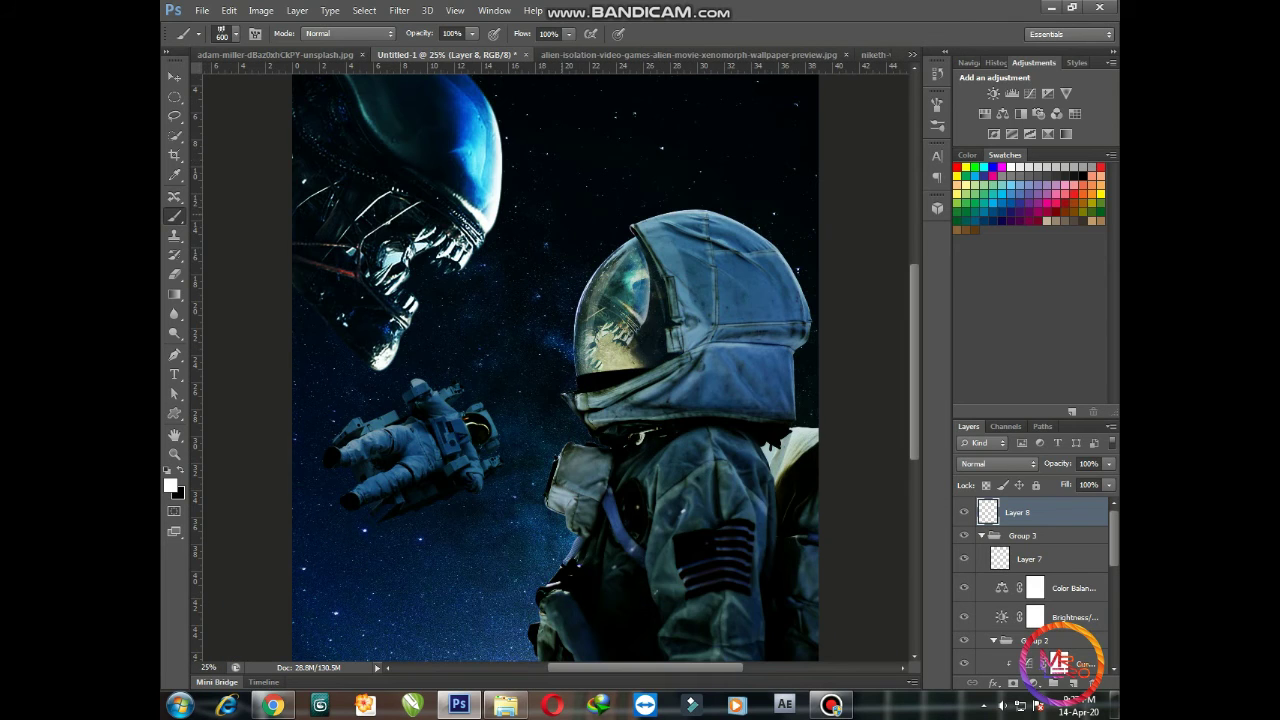
pyautogui.scroll(3, 555, 365)
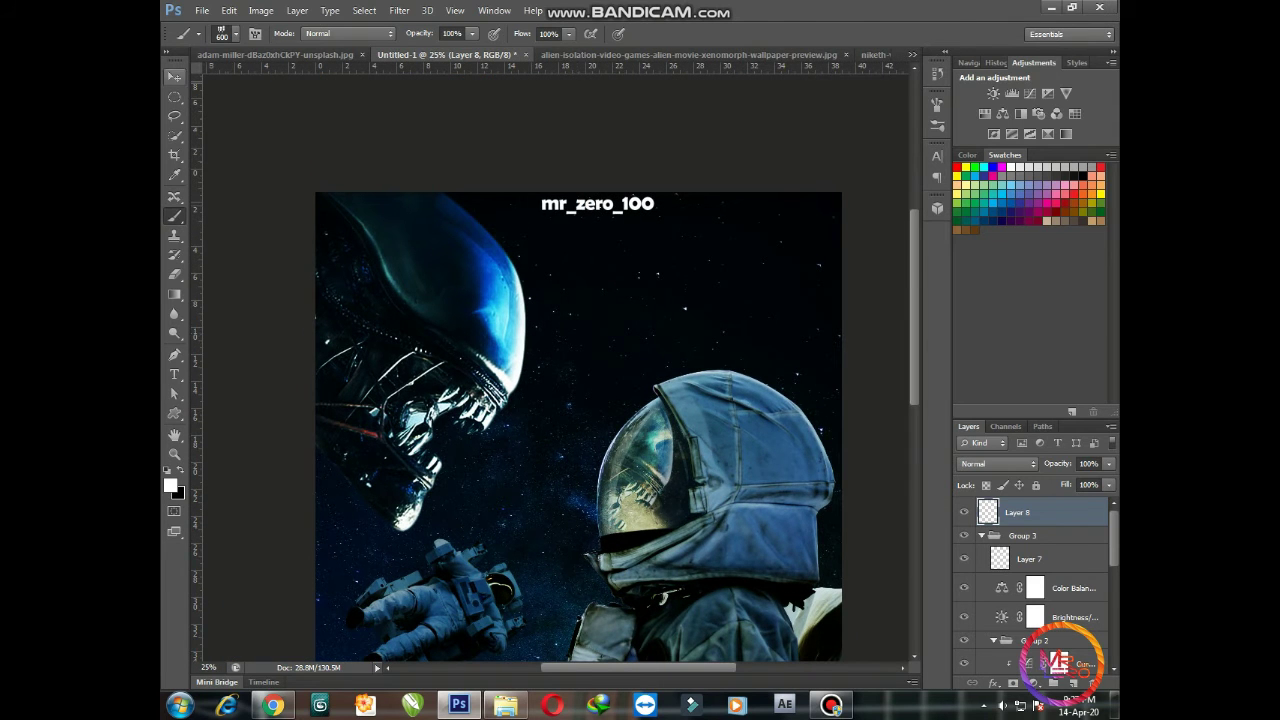
pyautogui.press('v')
pyautogui.scroll(-1, 555, 368)
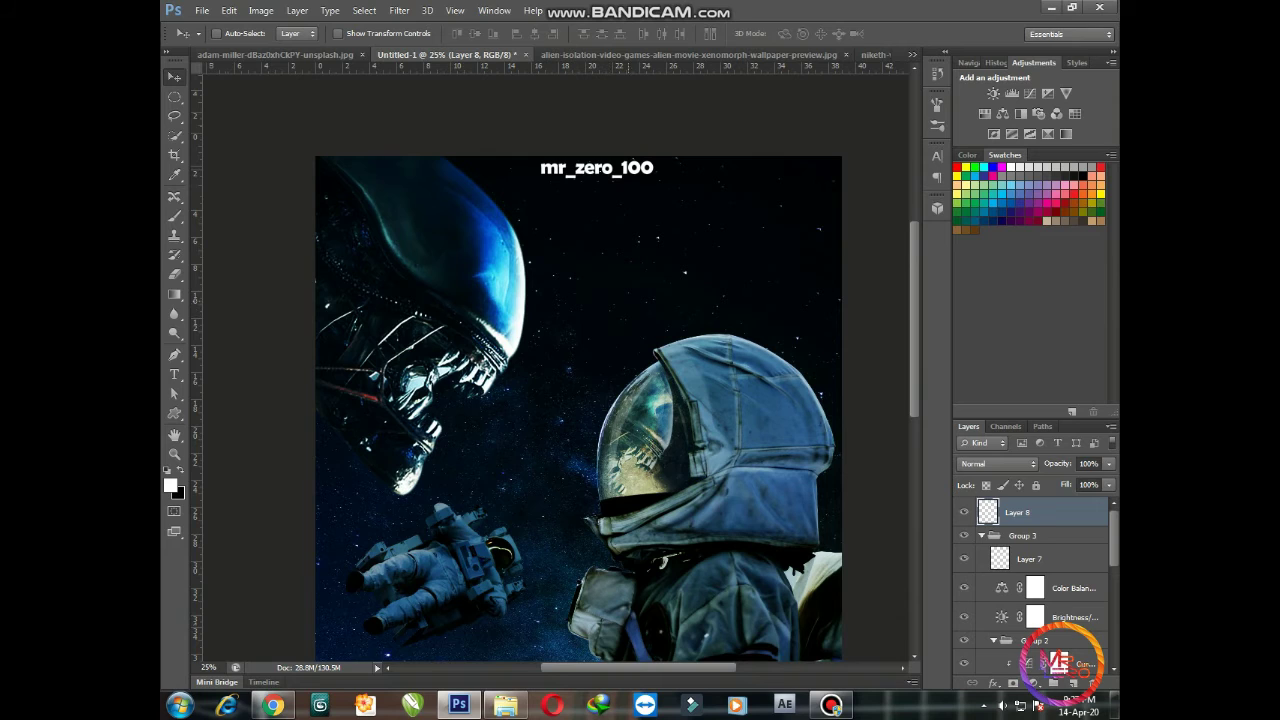
pyautogui.press('Left')
pyautogui.press('Left')
pyautogui.press('Left')
pyautogui.press('Left')
pyautogui.press('Left')
pyautogui.press('Left')
pyautogui.press('Left')
pyautogui.press('Left')
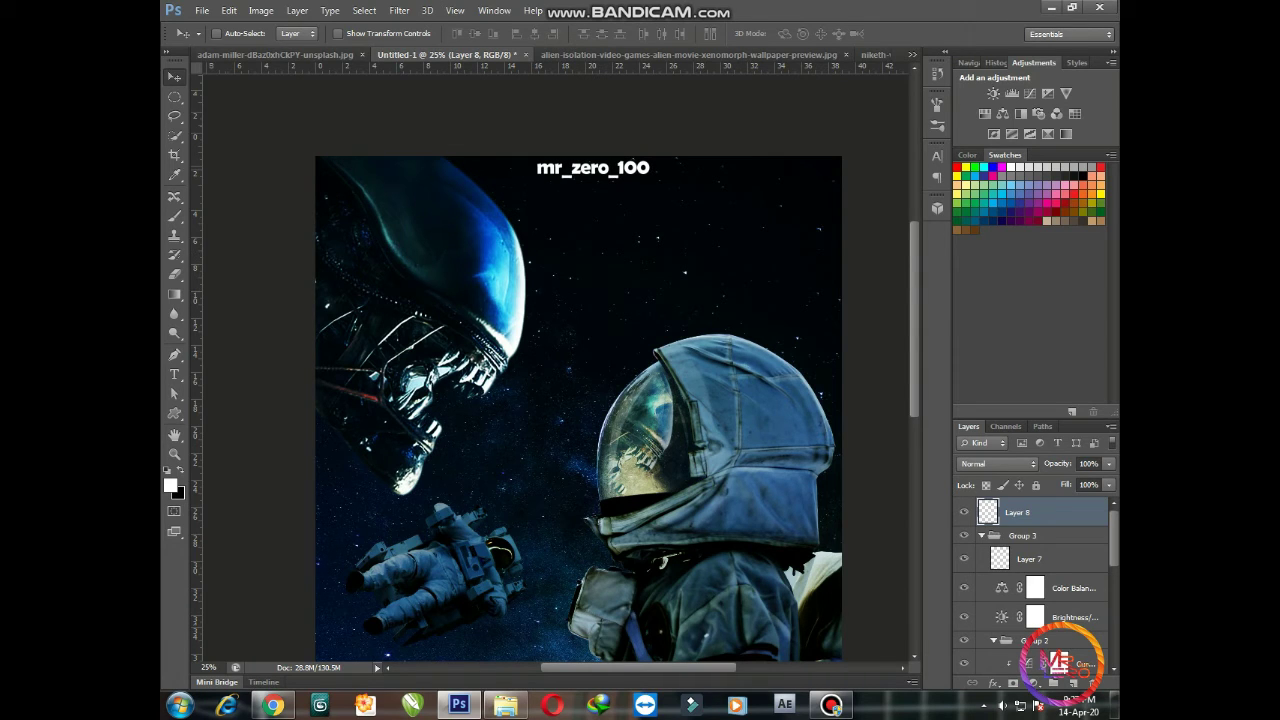
# Lower Layer 8's opacity to 23% to fade the watermark.
pyautogui.click(1108, 463)
pyautogui.moveTo(1107, 482); pyautogui.dragTo(1060, 482)
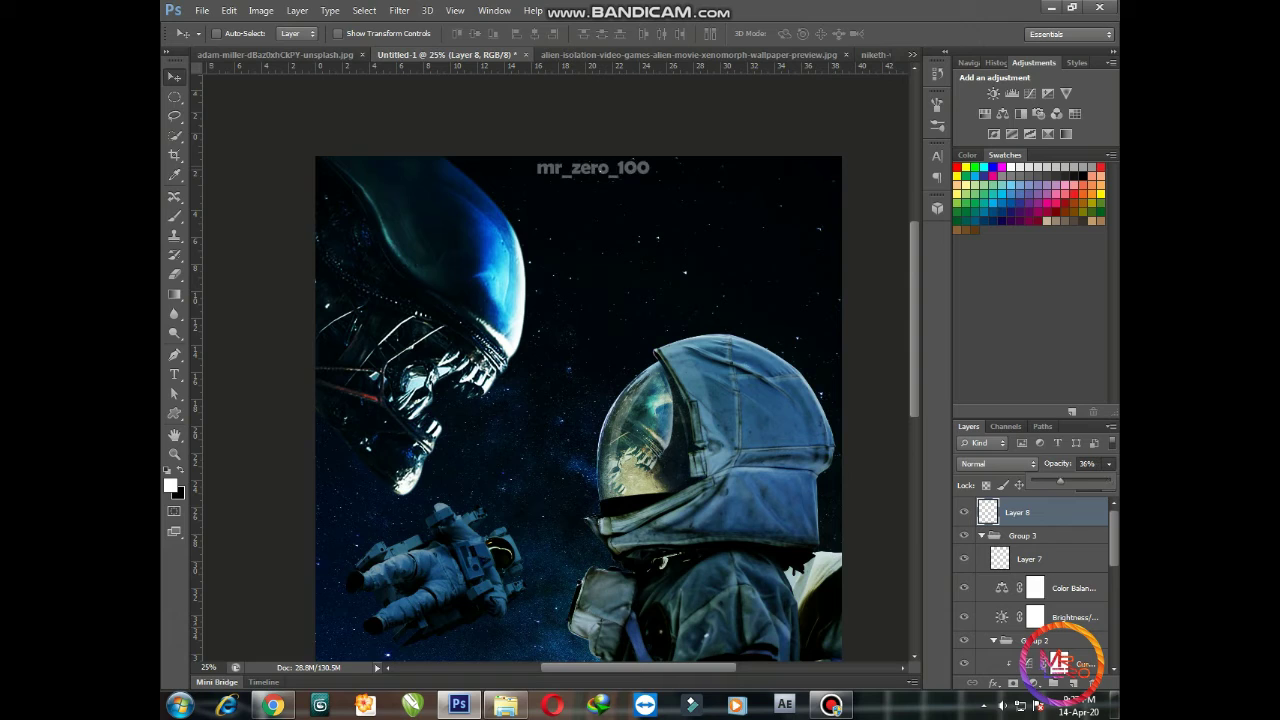
pyautogui.press('Return')
pyautogui.click(1108, 463)
pyautogui.moveTo(1061, 482); pyautogui.dragTo(1053, 481)
pyautogui.press('Return')
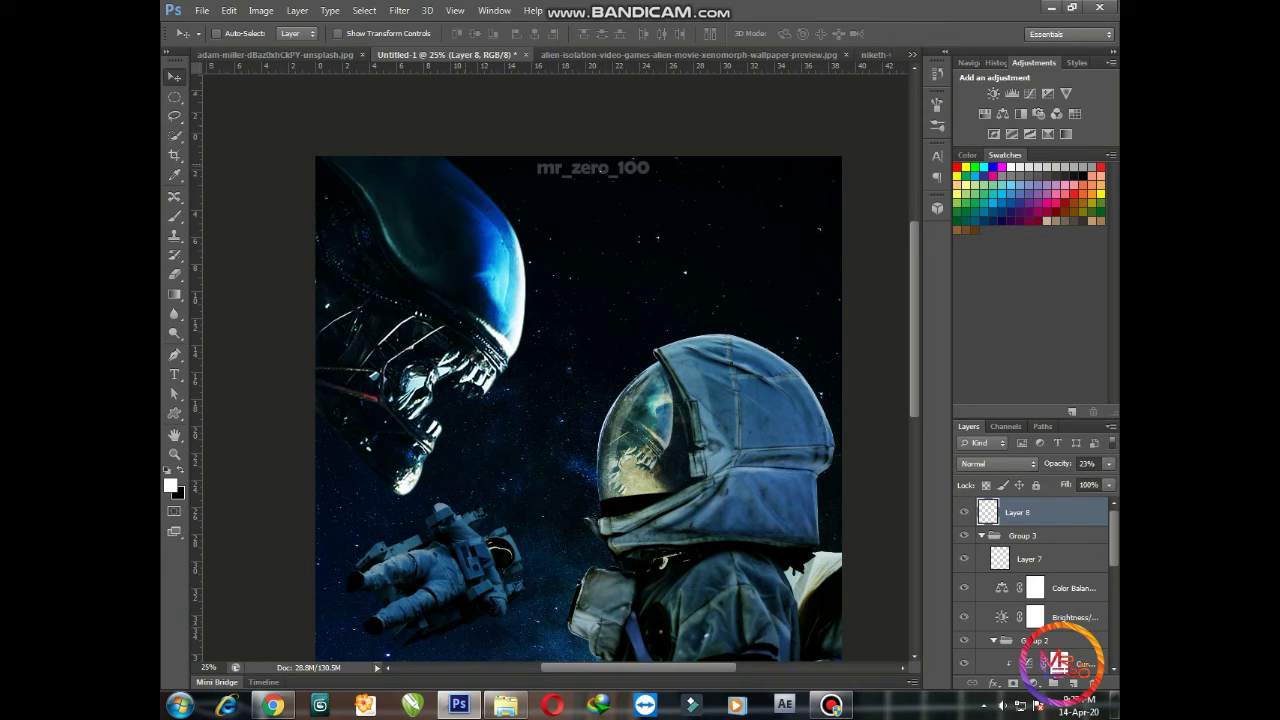
pyautogui.hotkey('ctrl', '-')
pyautogui.hotkey('ctrl', '-')
pyautogui.hotkey('ctrl', '-')
pyautogui.hotkey('ctrl', '+')
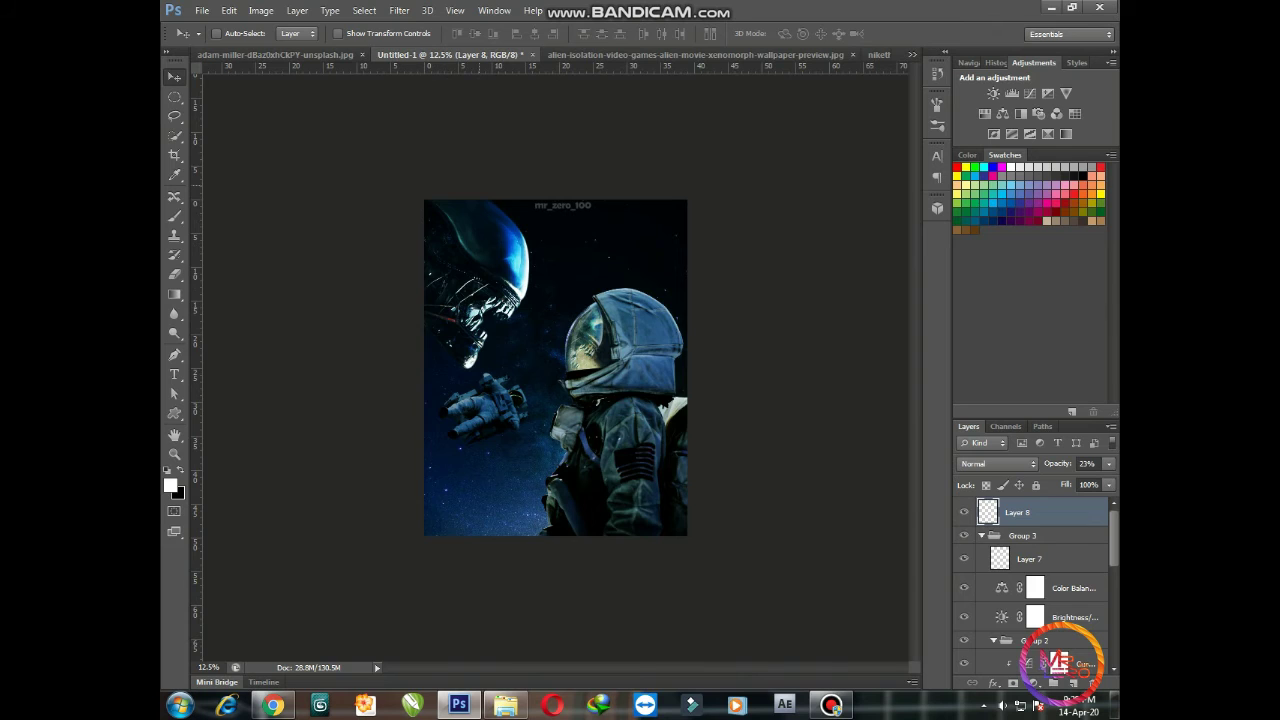
# Zoom to view the whole finished poster.
pyautogui.hotkey('ctrl', '+')
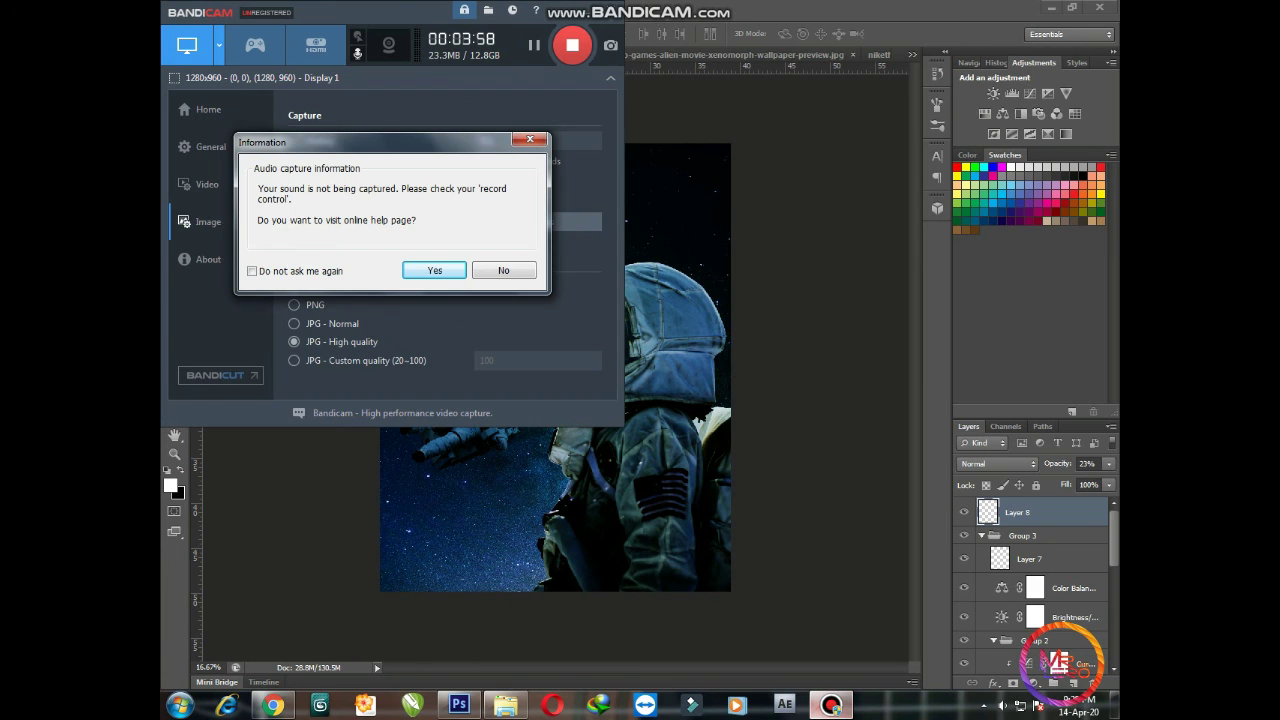
# Dismiss the Bandicam audio capture notice with Yes.
pyautogui.click(503, 270)
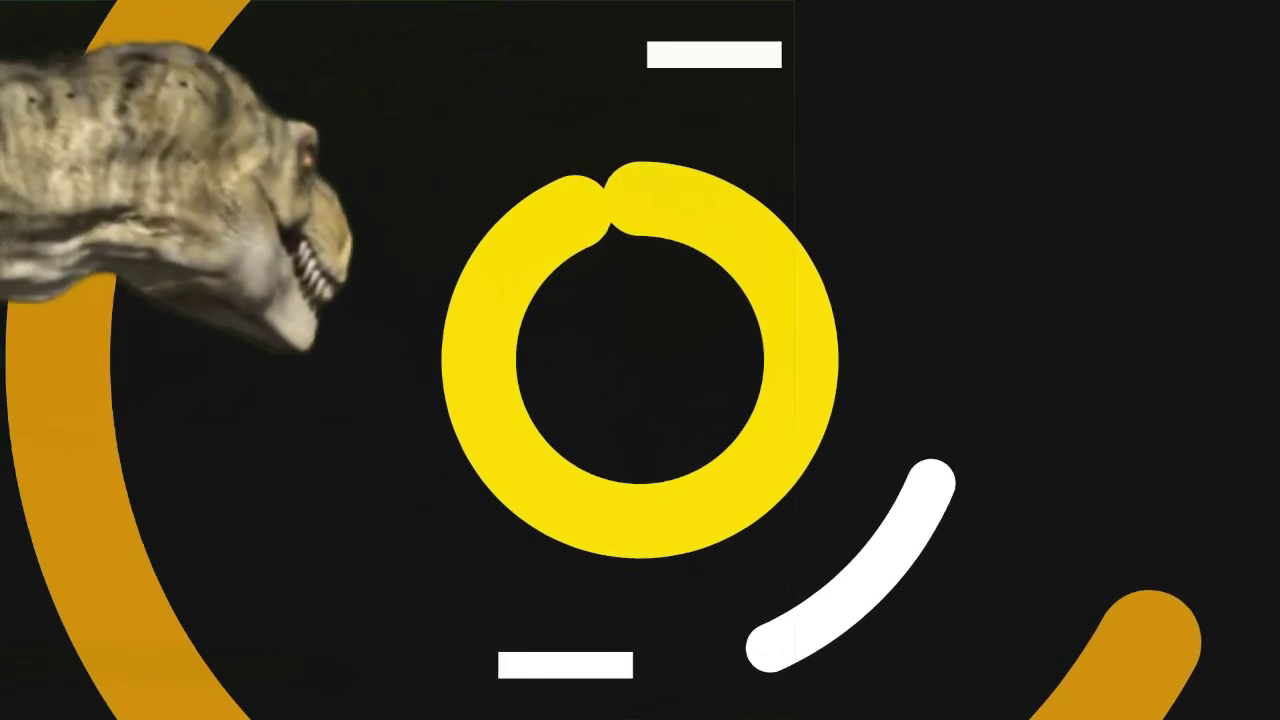